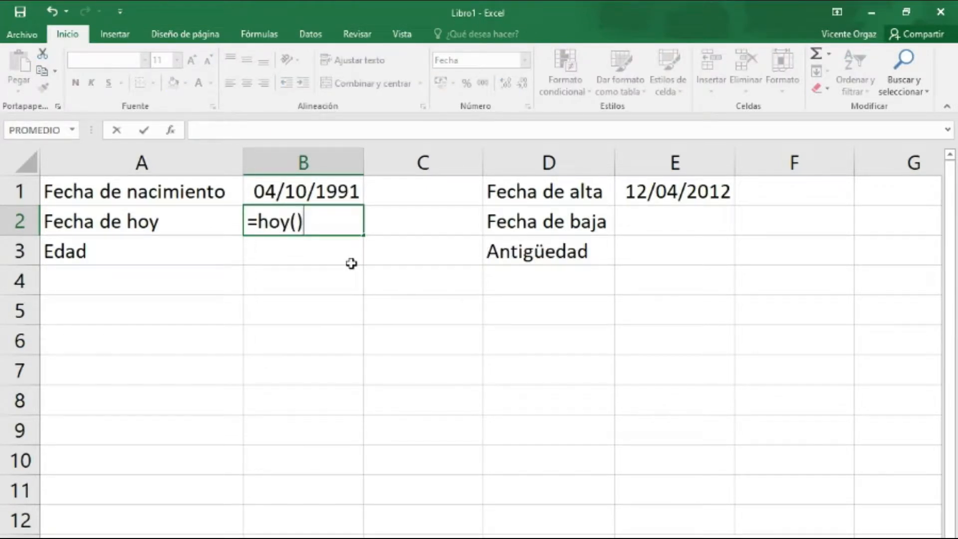
Confirm today's date formula in B2 and calculate the age in years in B3 with =sifecha(B1;B2;"y").
key(Return)
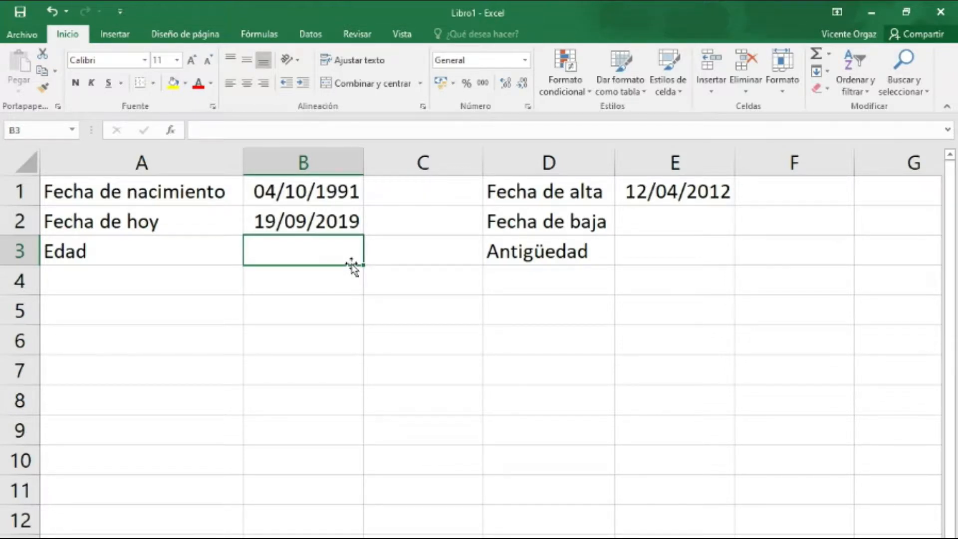
text(=)
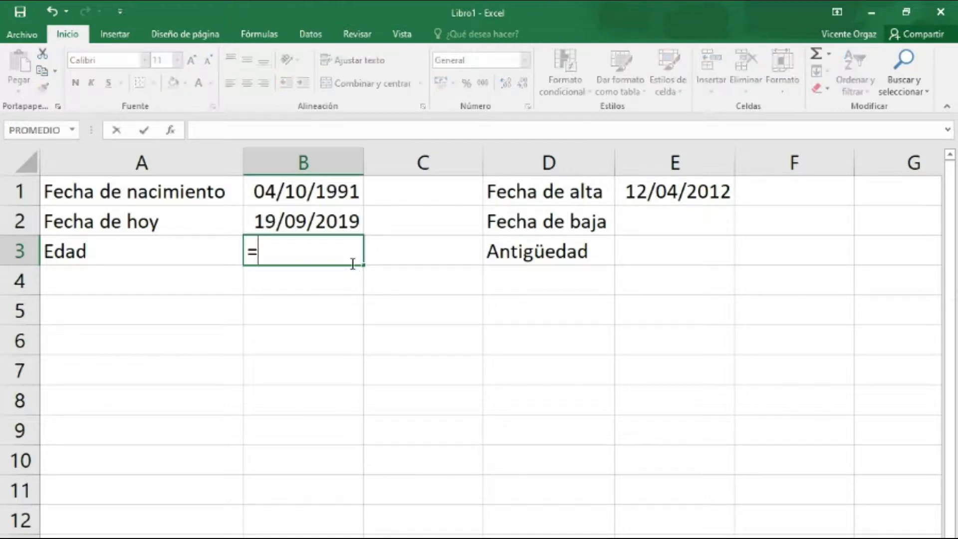
text(sifecha()
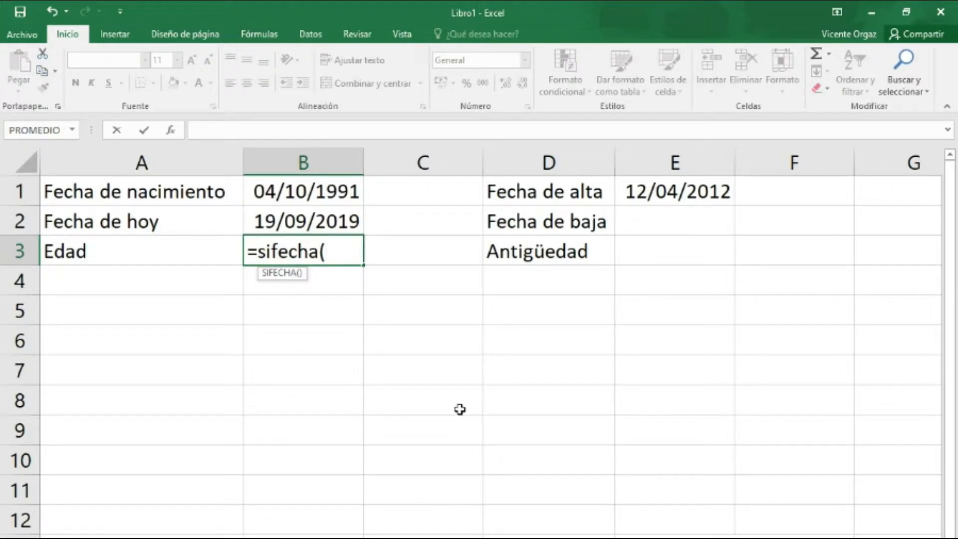
click(319, 191)
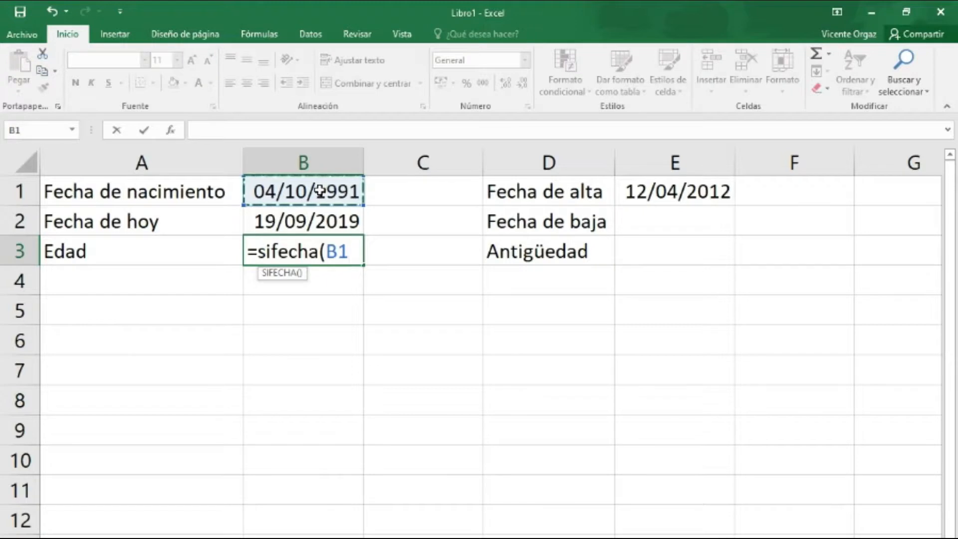
text(;)
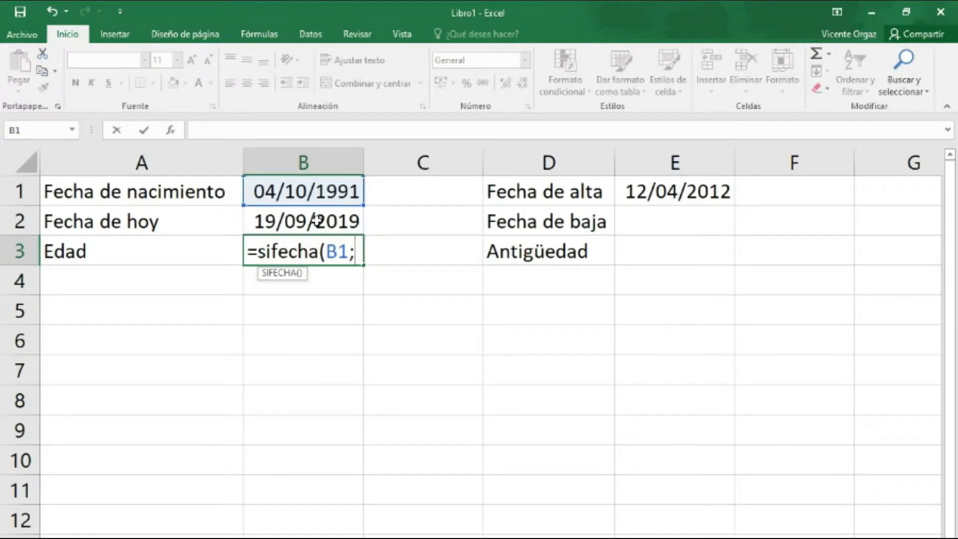
click(317, 221)
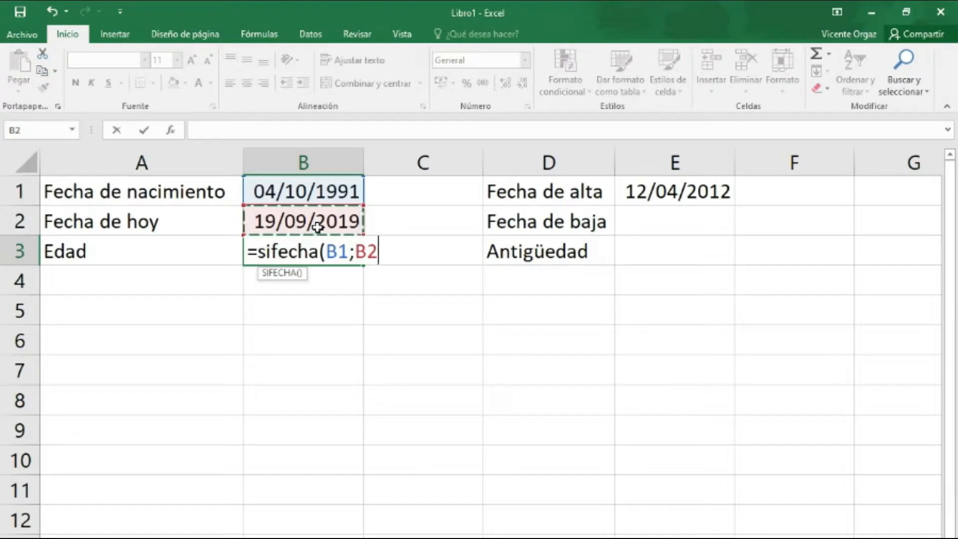
text(;)
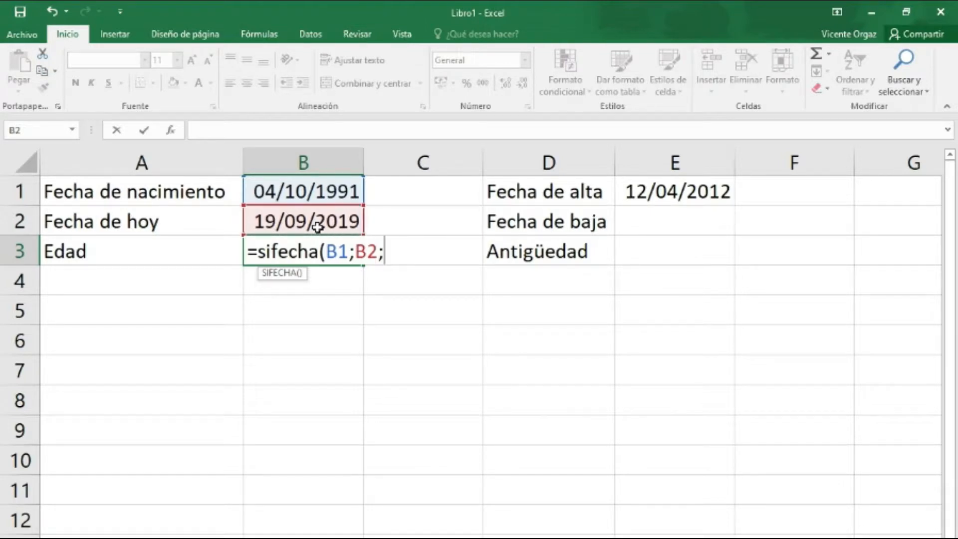
text(")
text(y"))
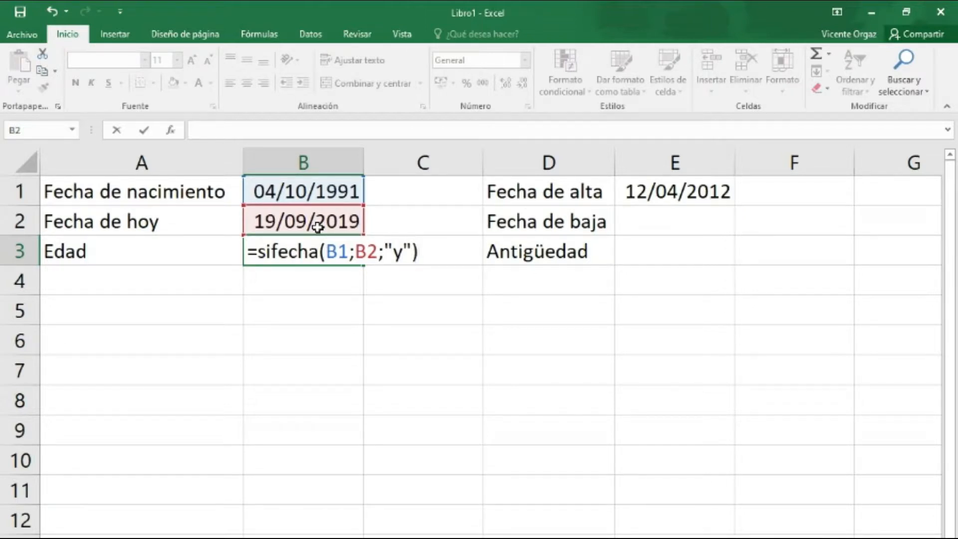
key(Return)
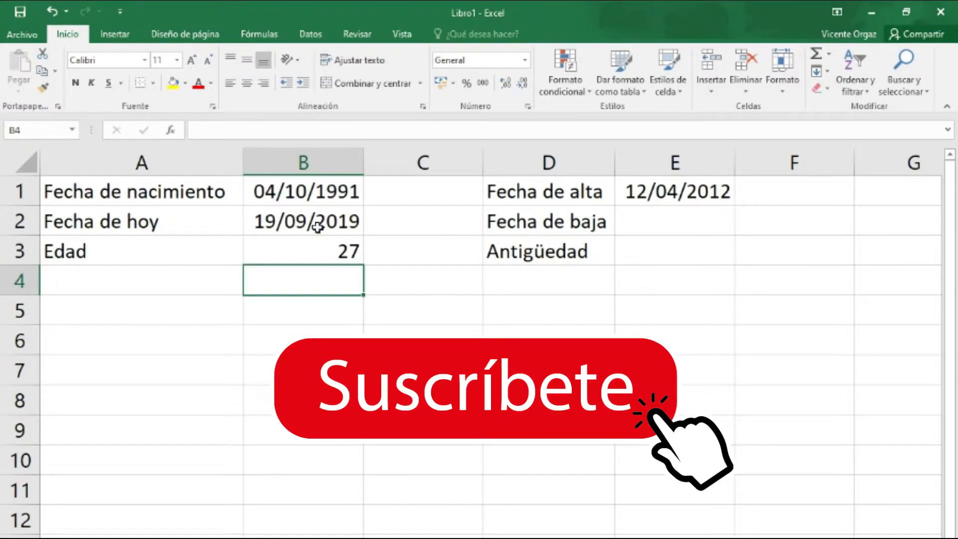
Subtract the birth date from today's date in B4 with the formula =B2-B1.
text(=)
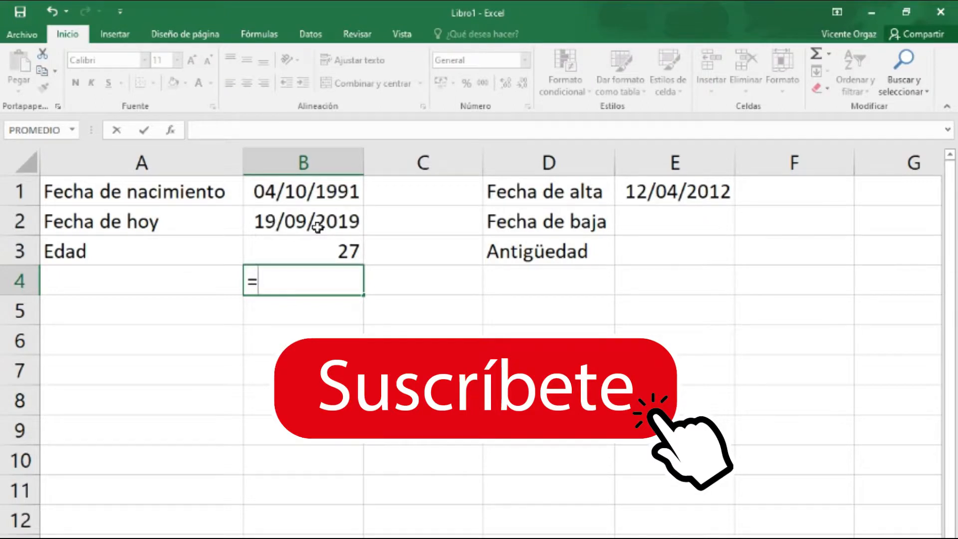
click(318, 226)
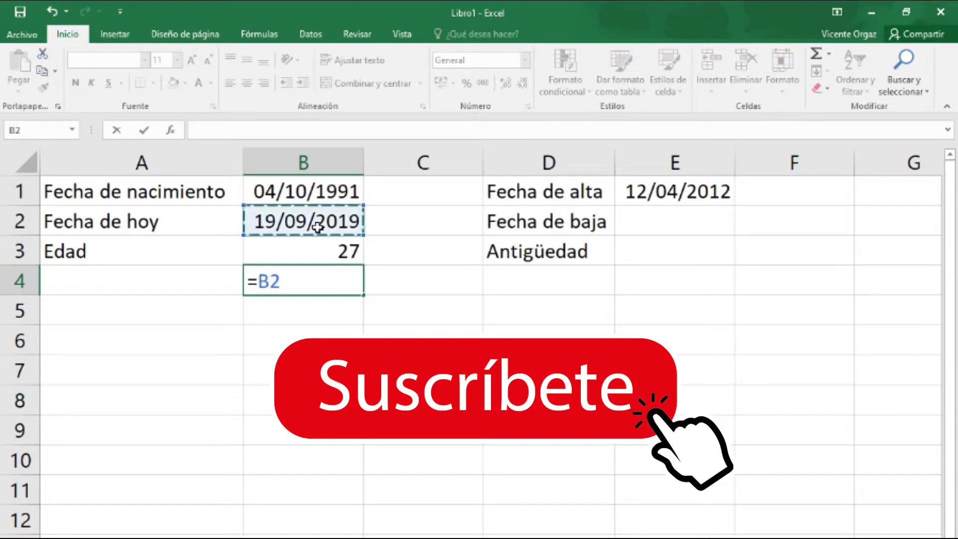
text(-)
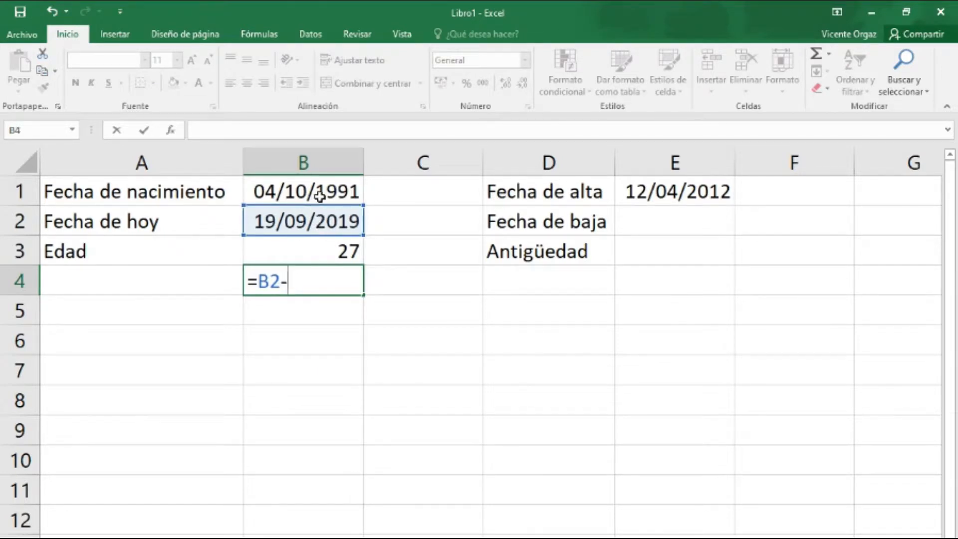
click(319, 196)
key(Return)
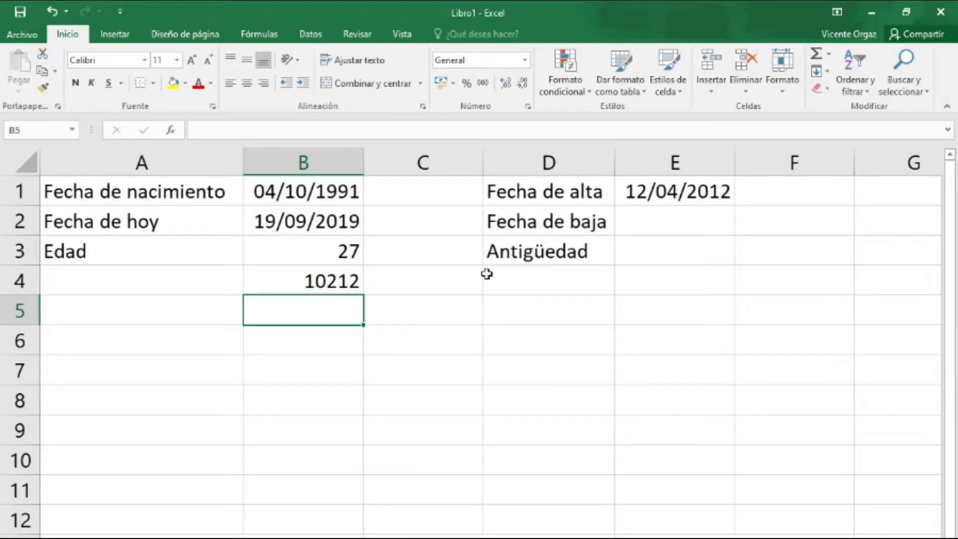
Enter 4/5/17 as the Fecha de baja in cell E2.
click(657, 218)
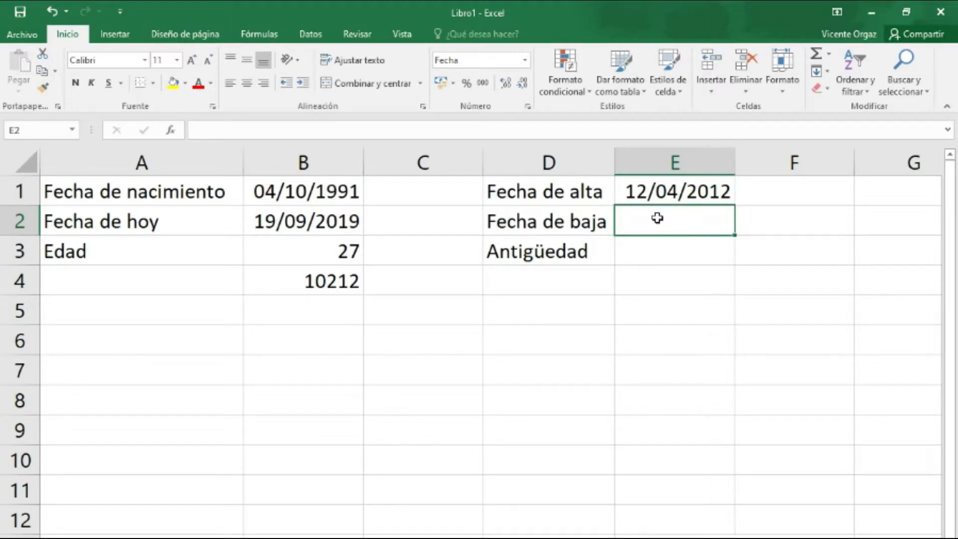
text(4/5)
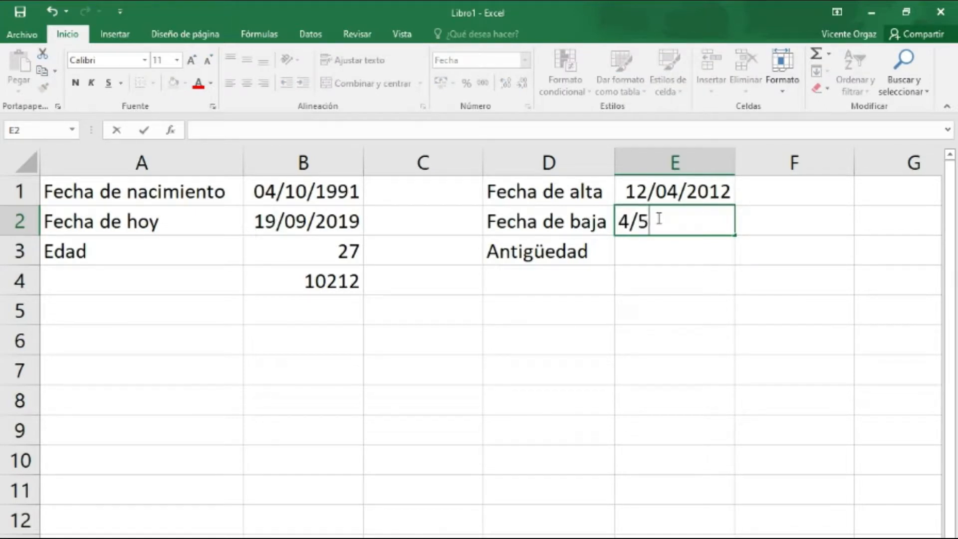
text(/17)
key(Return)
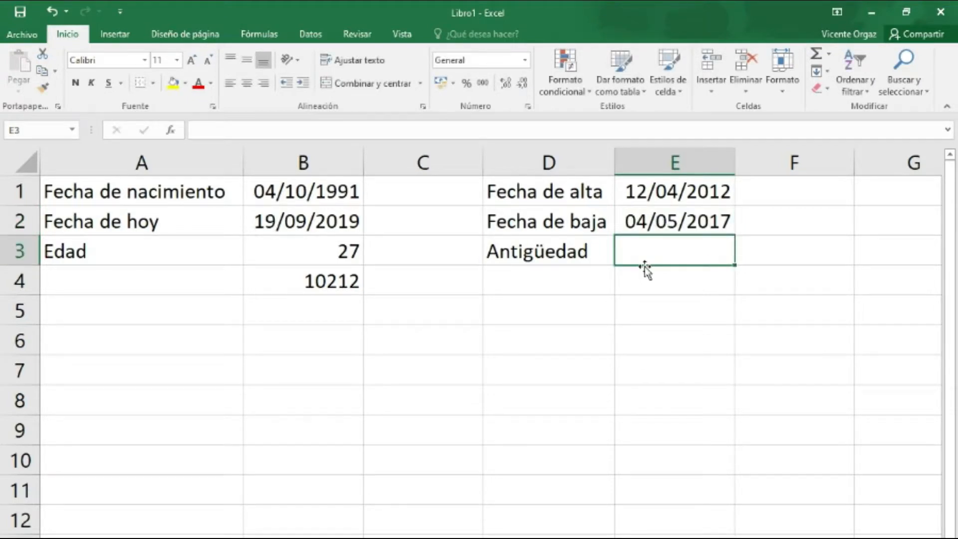
Calculate the Antigüedad in full years in E3 with the formula =sifecha(E1;E2;"y").
text(=)
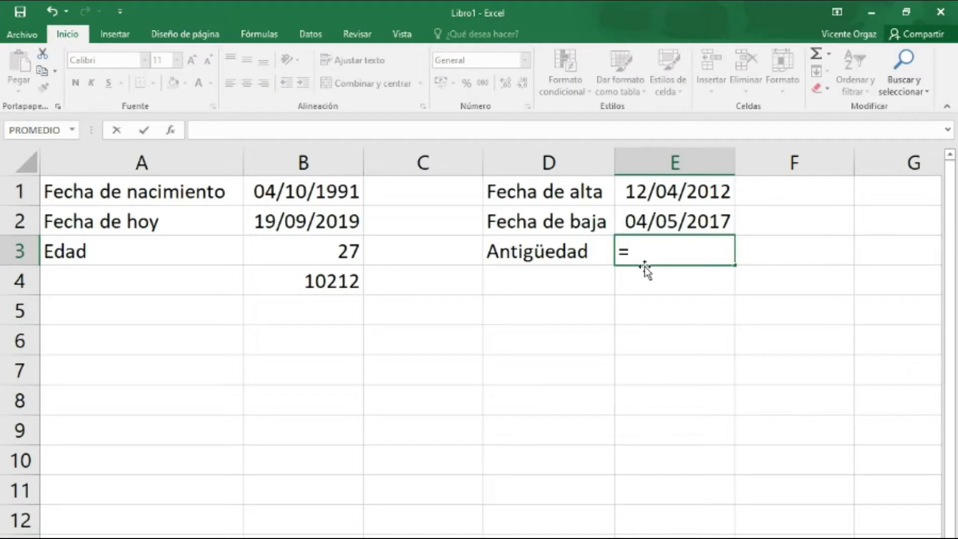
text(sifecha()
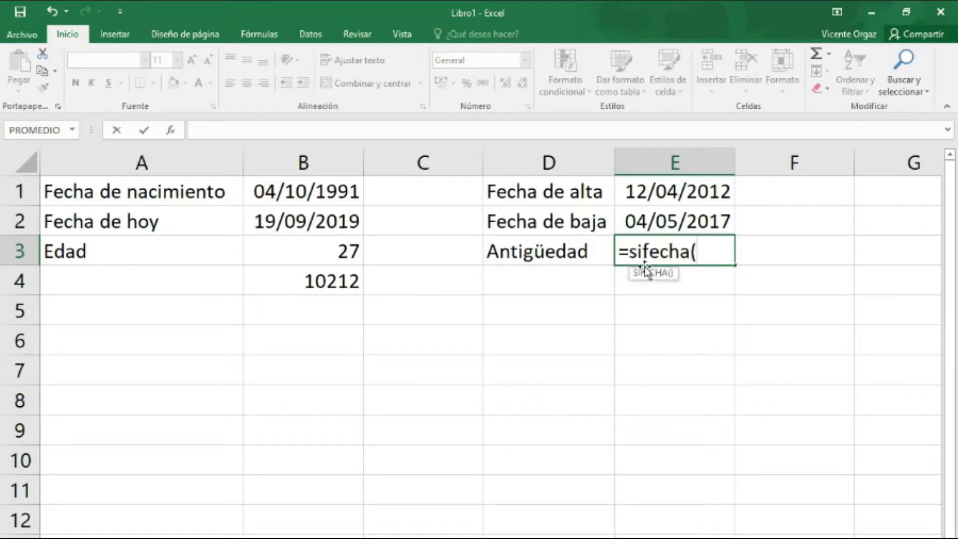
click(653, 191)
text(;)
click(656, 226)
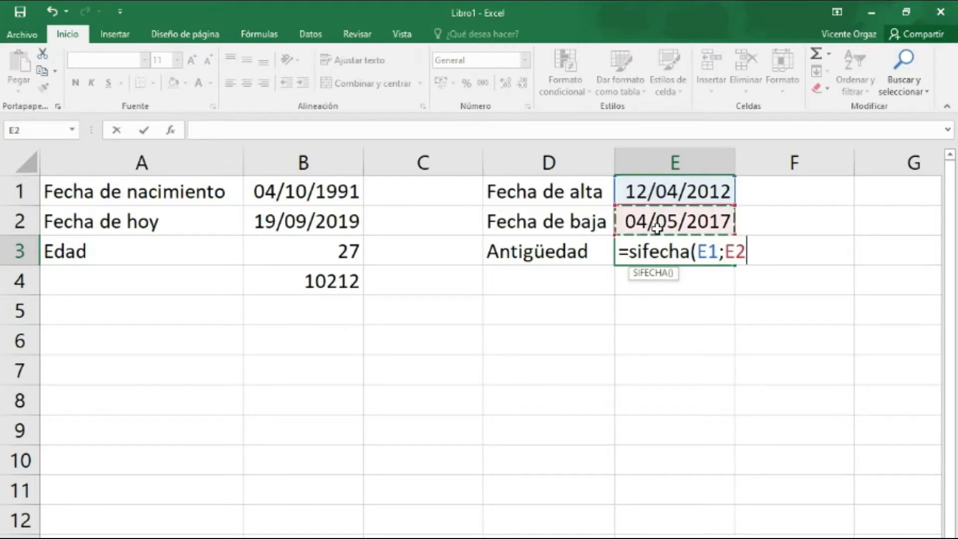
text(;)
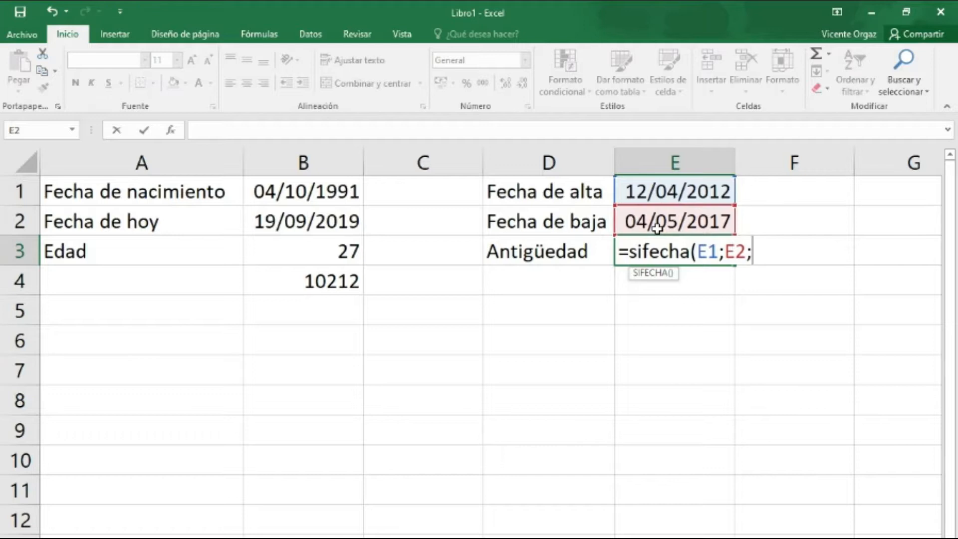
text("y"))
key(Return)
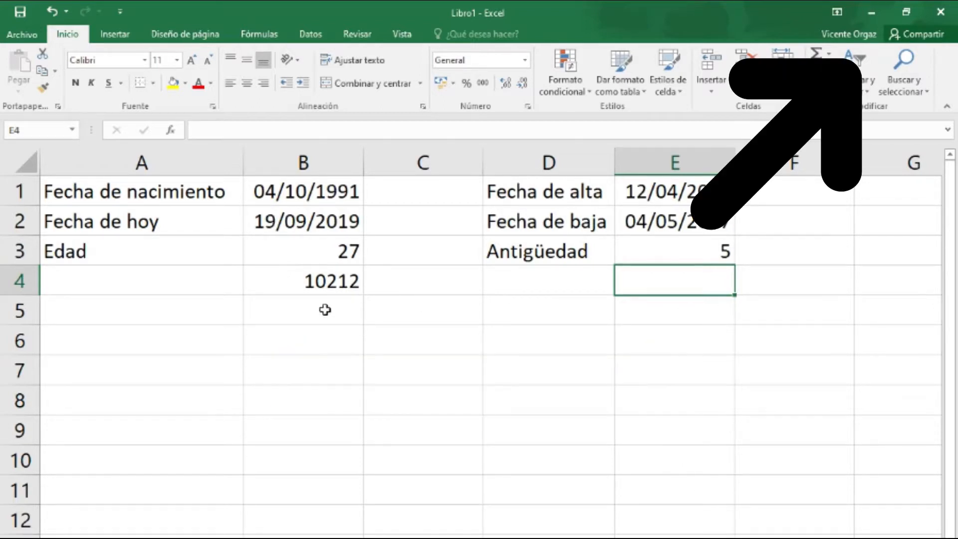
Re-enter the date difference formula =B2-B1 in cell B4.
click(330, 283)
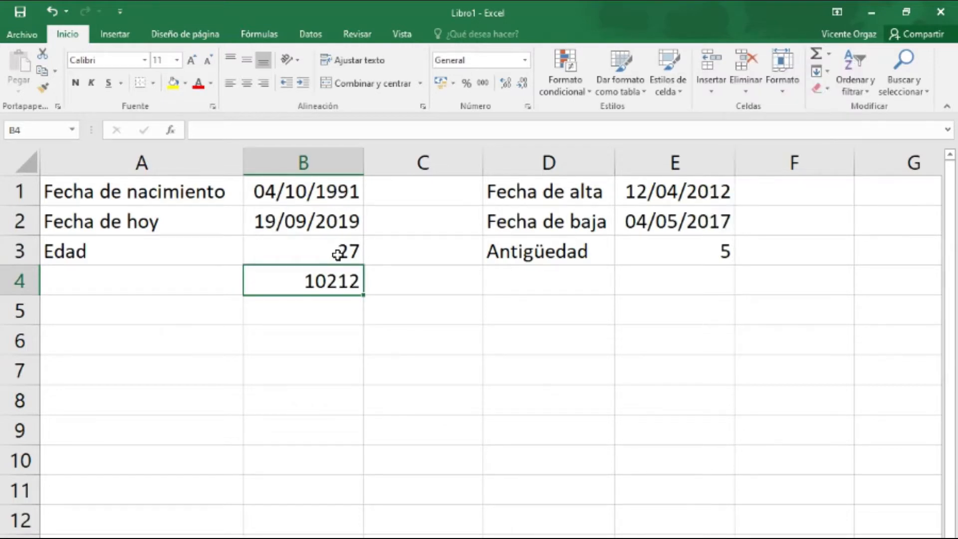
text(=)
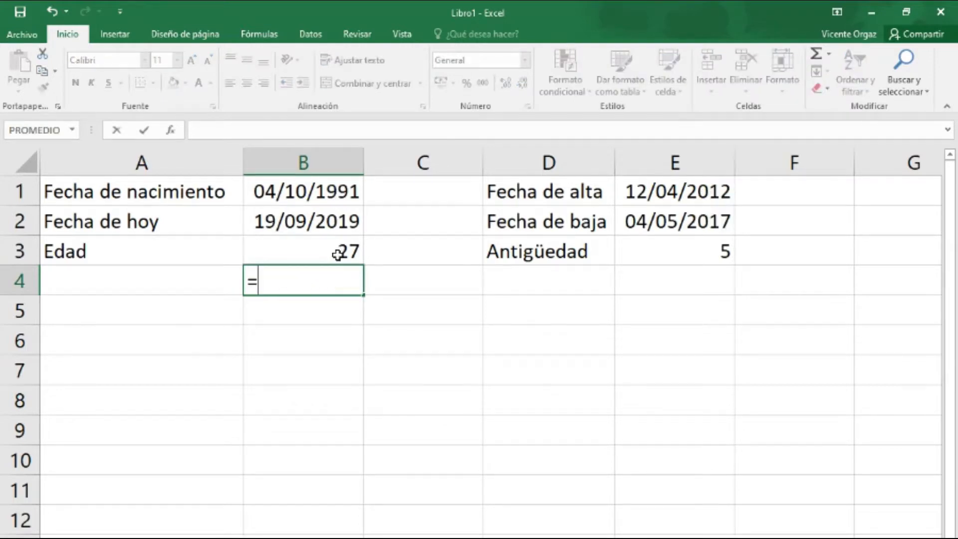
click(329, 223)
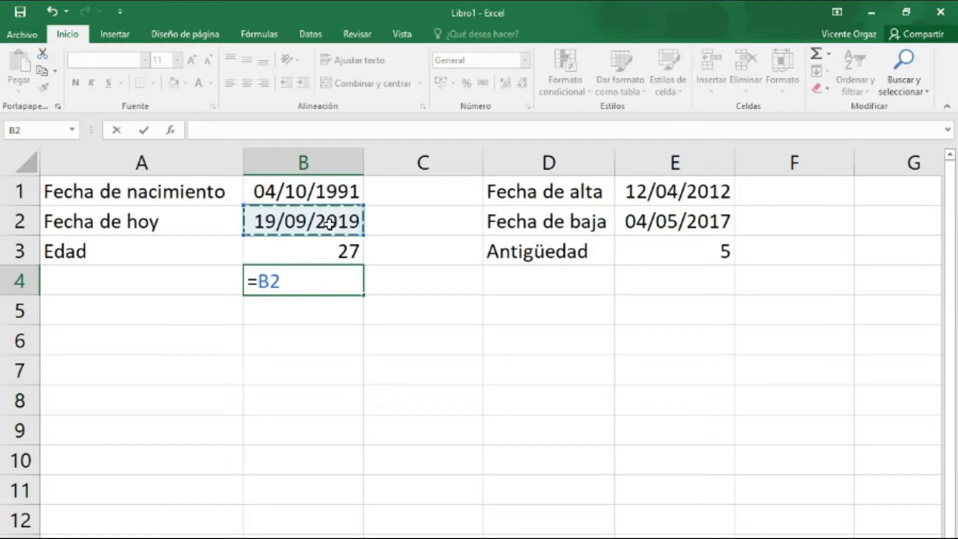
text(-)
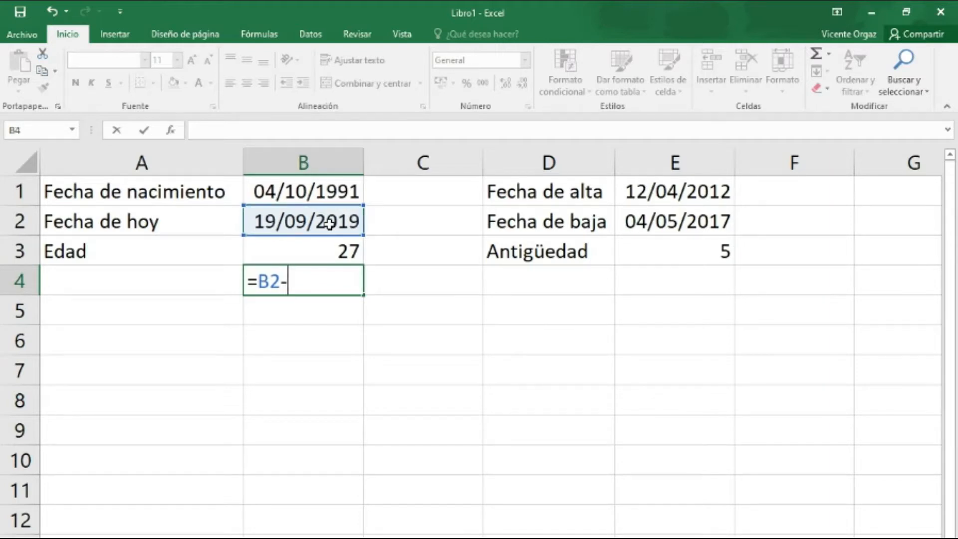
click(333, 195)
key(Return)
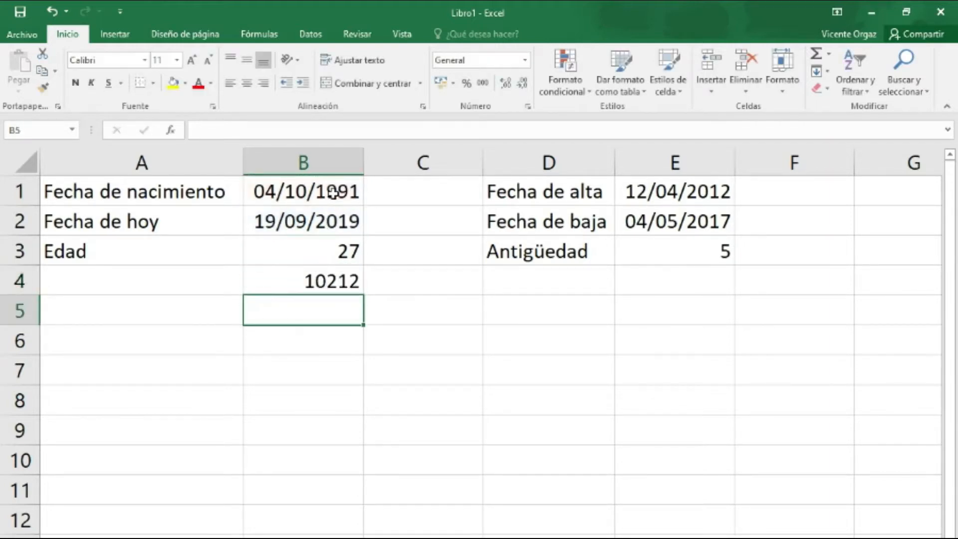
Put the subtraction in B4 in parentheses and divide it by the days per year, as =(B2-B1)/365.25.
click(325, 281)
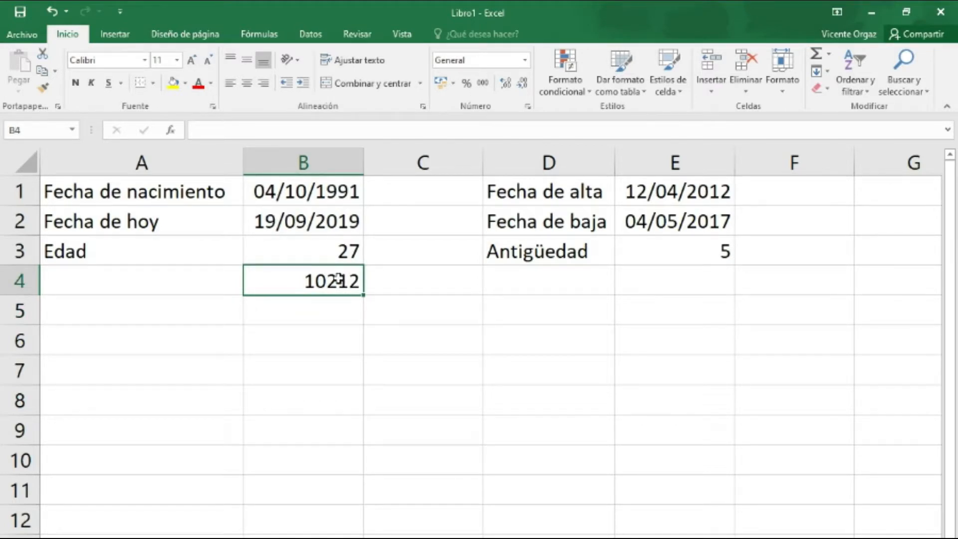
double_click(337, 282)
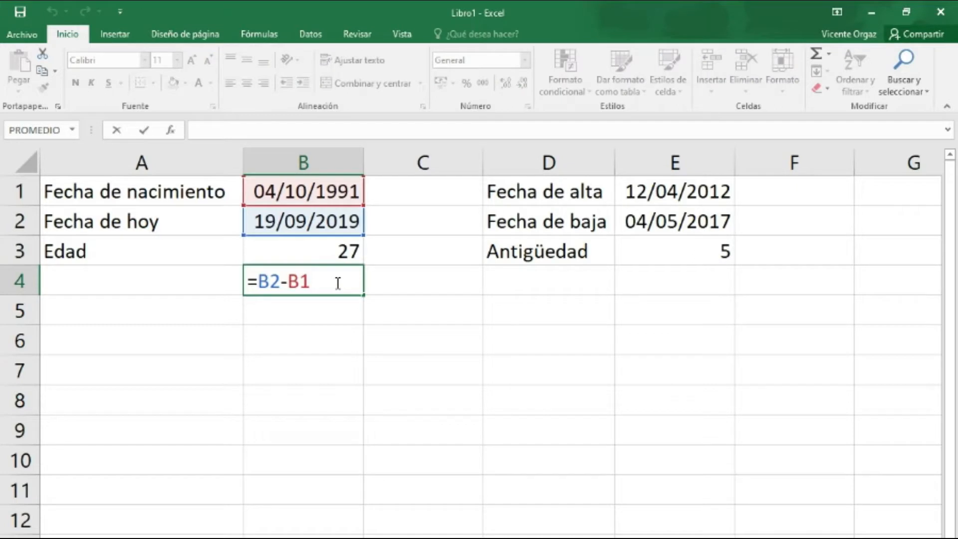
text())
click(258, 280)
text(()
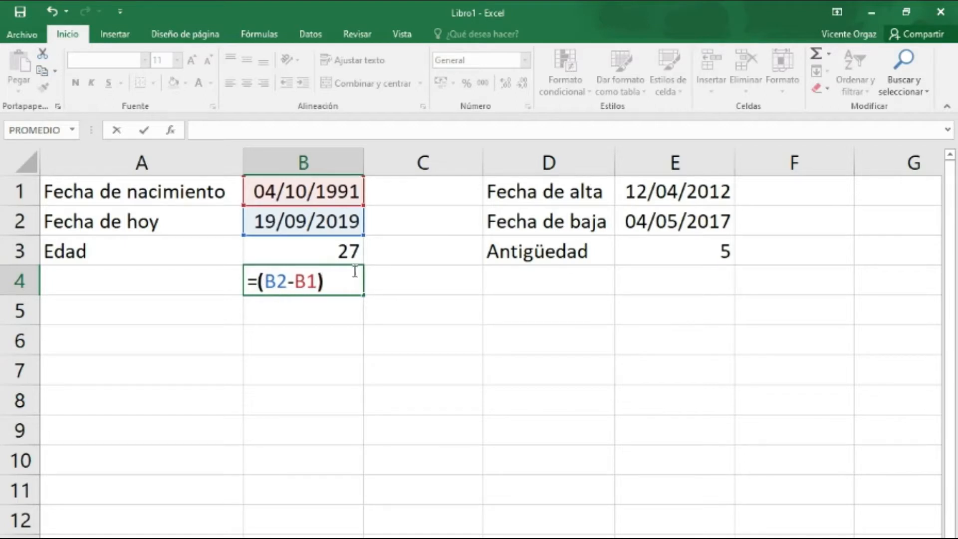
click(332, 285)
text(/365.2)
text(5)
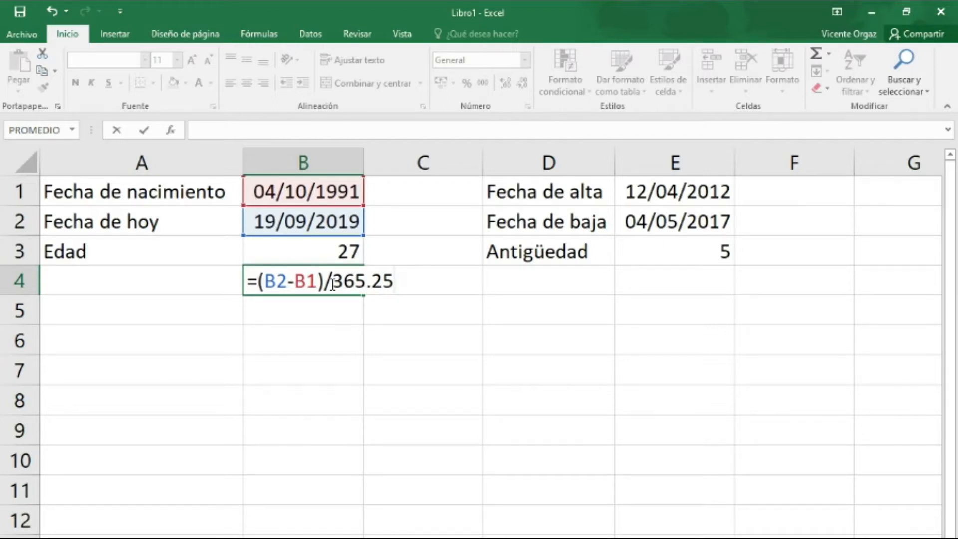
key(Return)
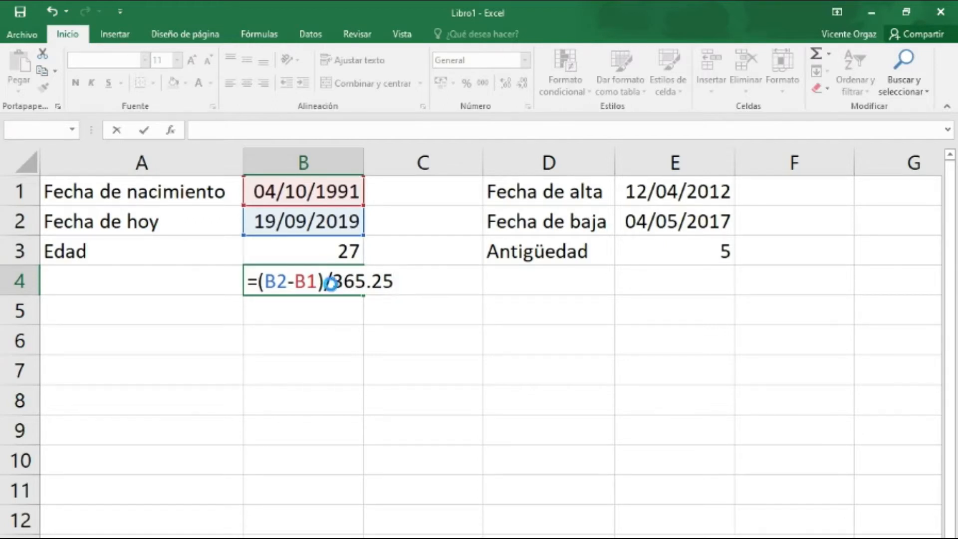
Dismiss the formula error and change the decimal point to a comma, making B4 =(B2-B1)/365,25.
click(519, 432)
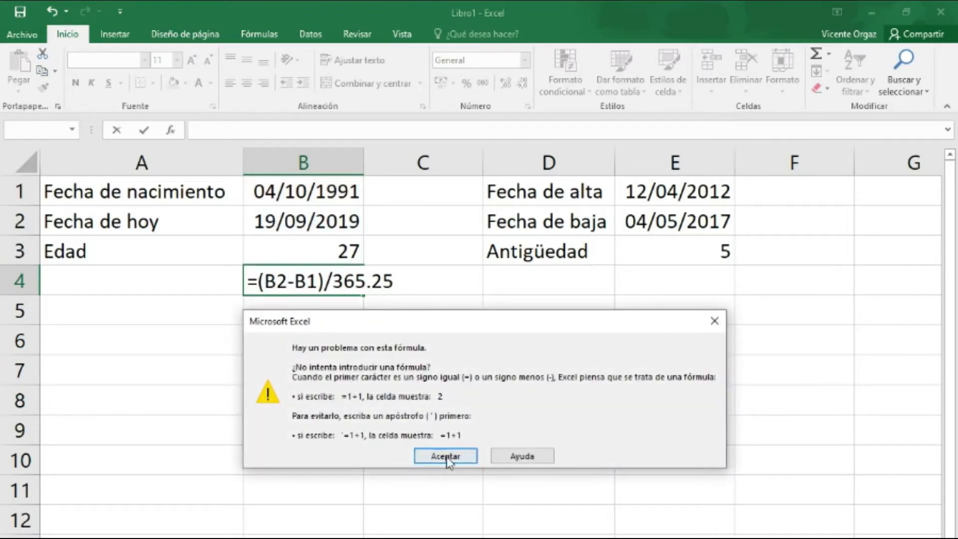
click(445, 455)
click(375, 283)
key(BackSpace)
text(,)
key(Return)
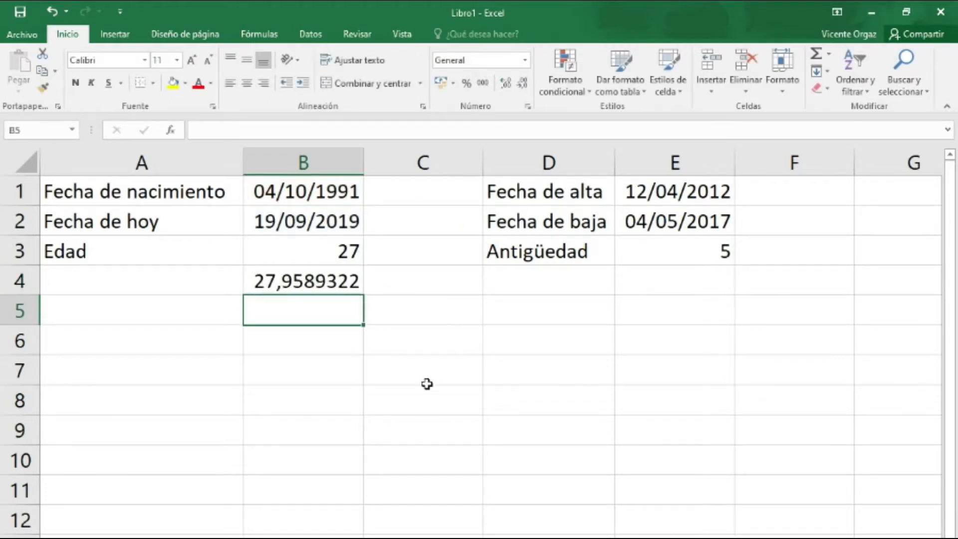
Wrap the age formula in B4 in the ENTERO function, as =entero((B2-B1)/365,25), to keep only whole years.
click(321, 281)
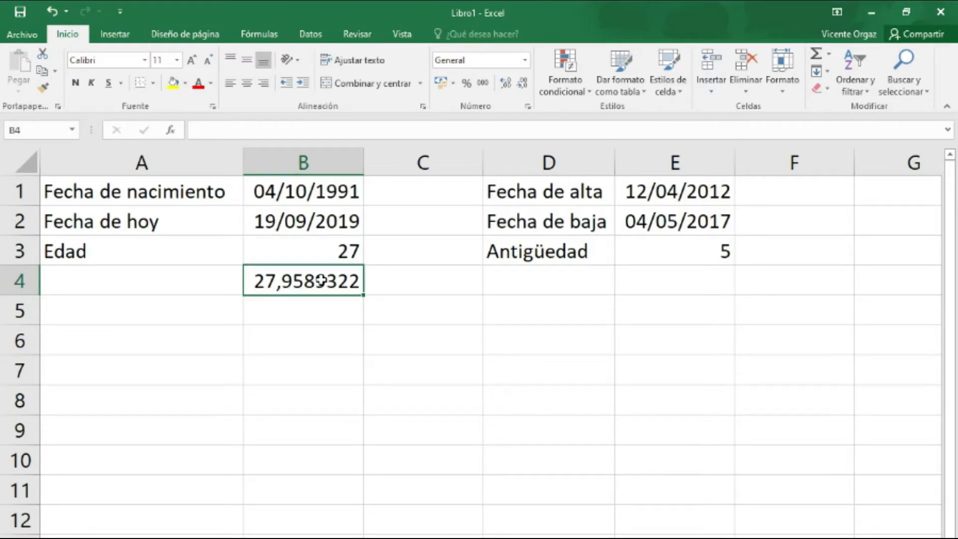
double_click(320, 281)
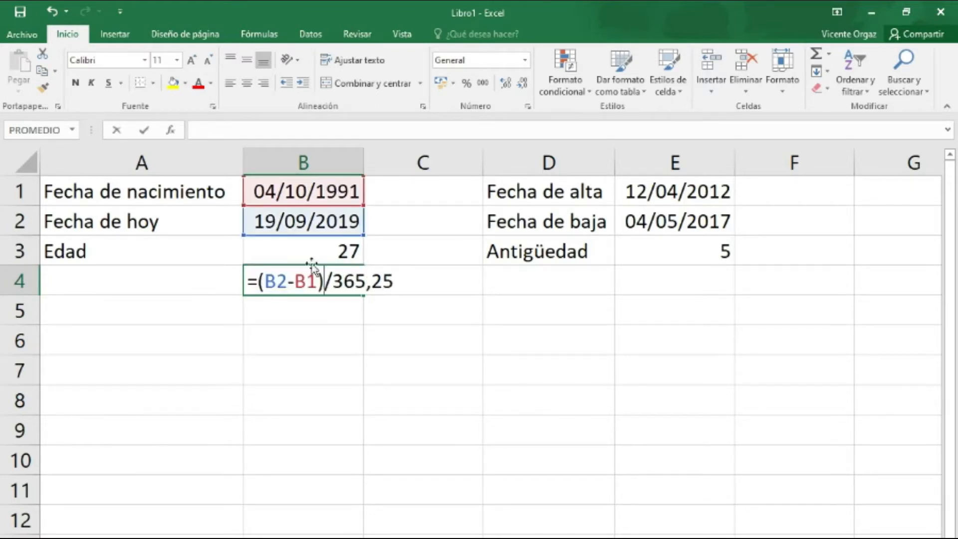
click(259, 282)
text(entero()
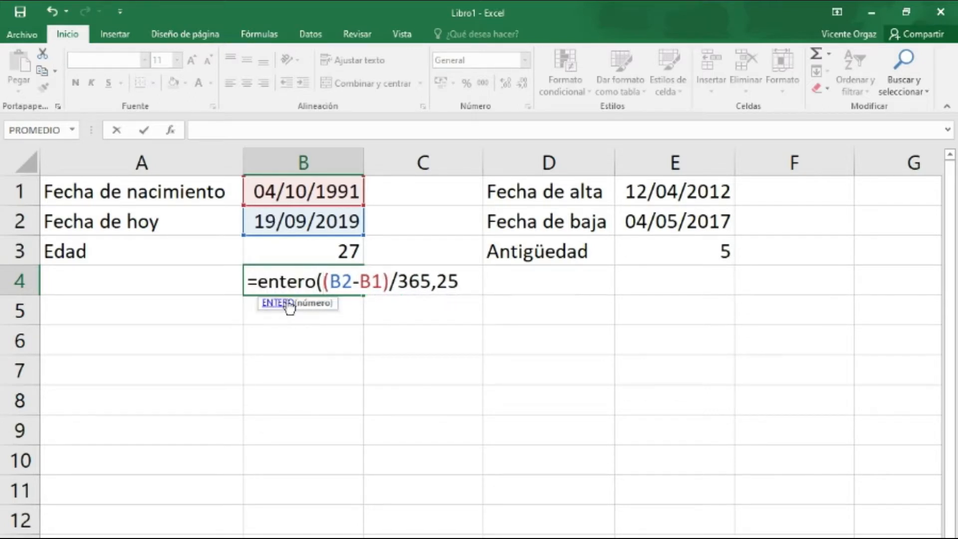
click(460, 281)
text())
key(Return)
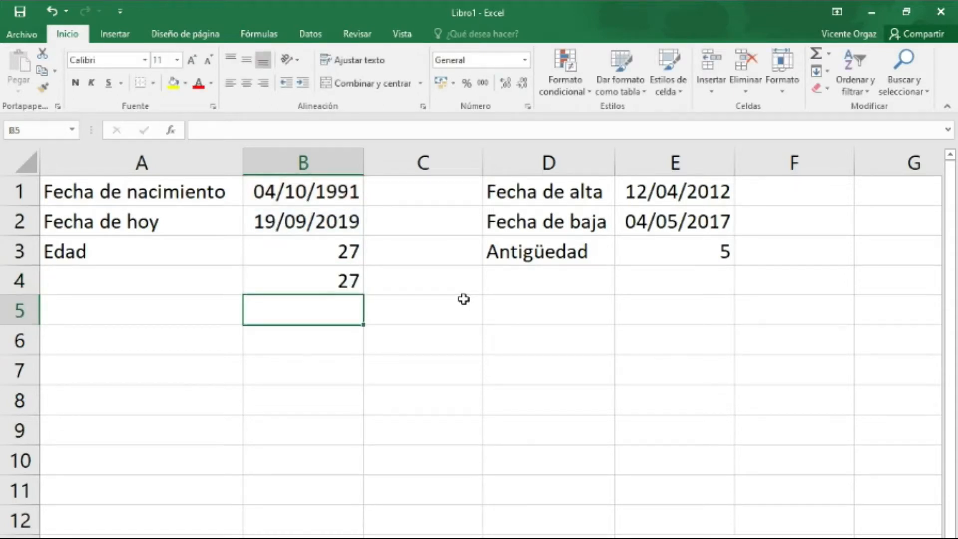
Examine the ENTERO formula in B4 and the SIFECHA formula in B3 to compare the two age calculations.
double_click(347, 282)
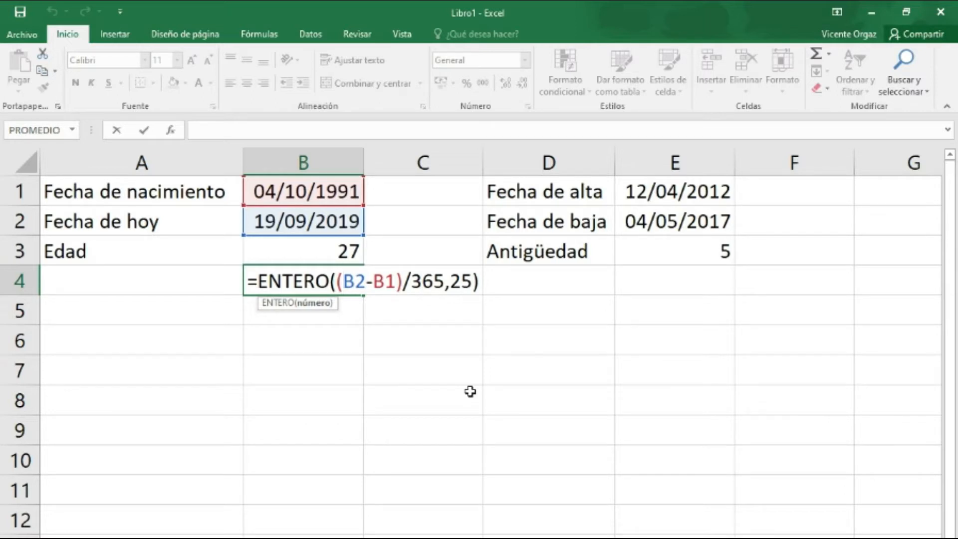
key(ctrl+Return)
double_click(337, 250)
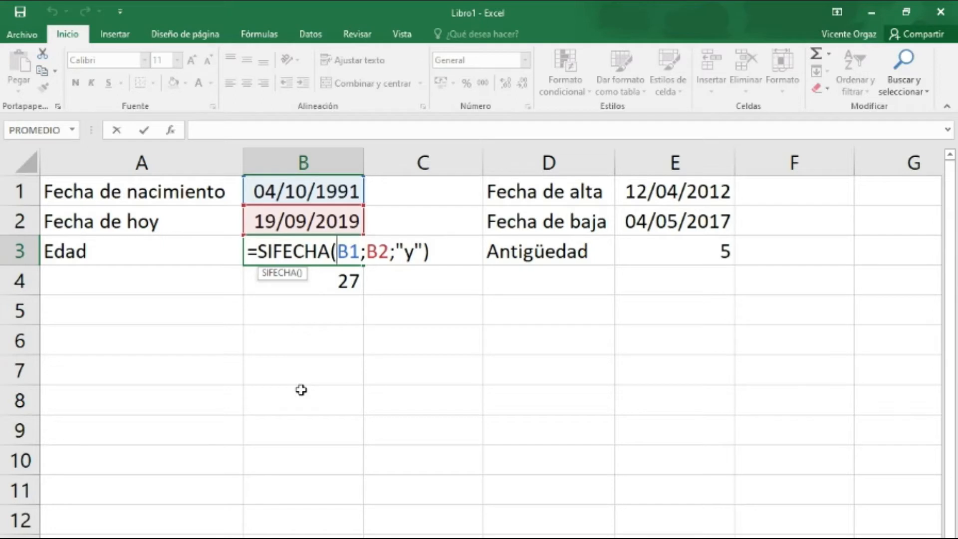
key(ctrl+Return)
Calculate the seniority in whole years in E4 with the alternative formula =entero((E2-E1)/365,25).
click(665, 281)
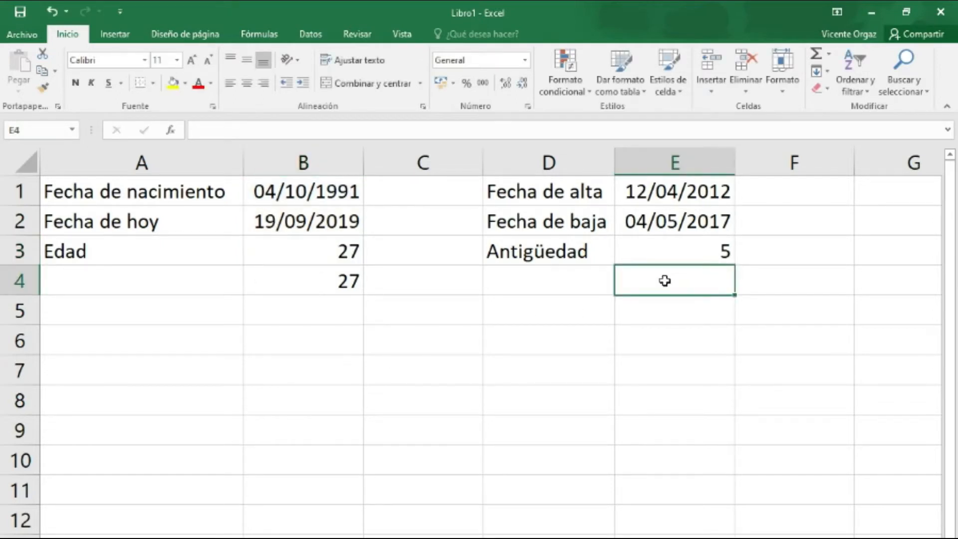
text(=)
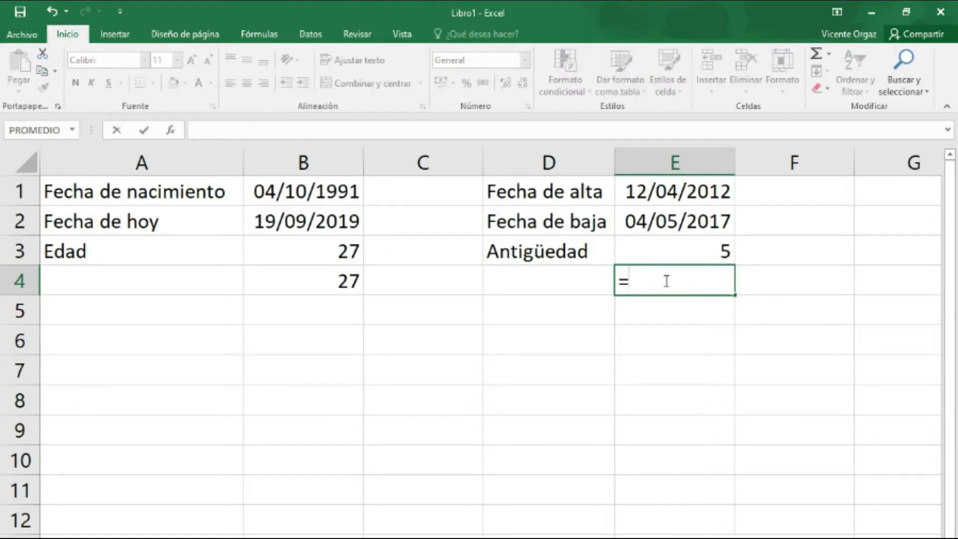
text(entero)
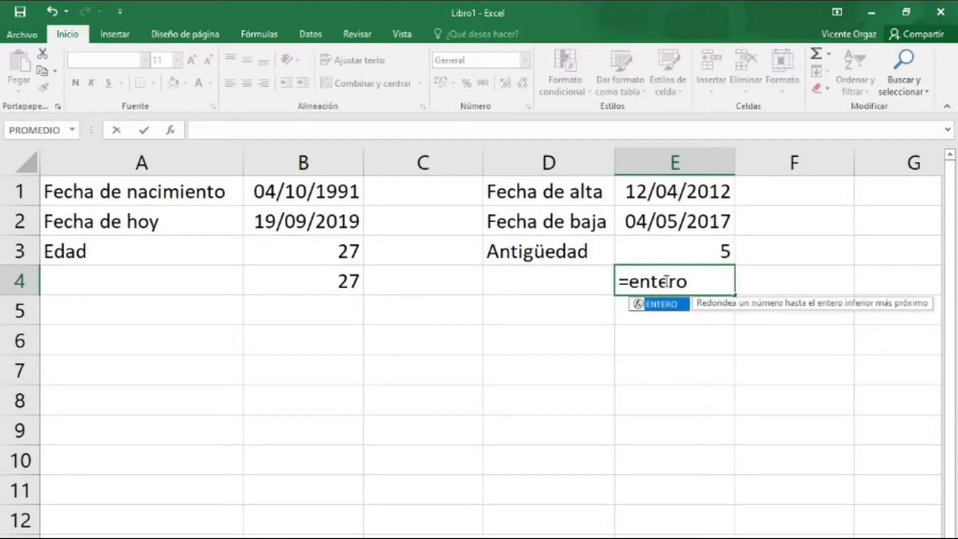
text((()
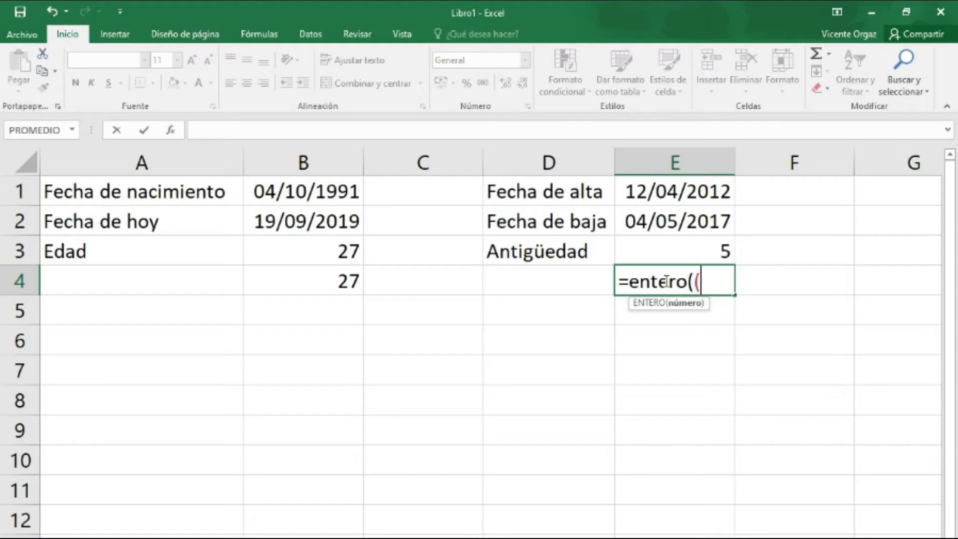
click(711, 221)
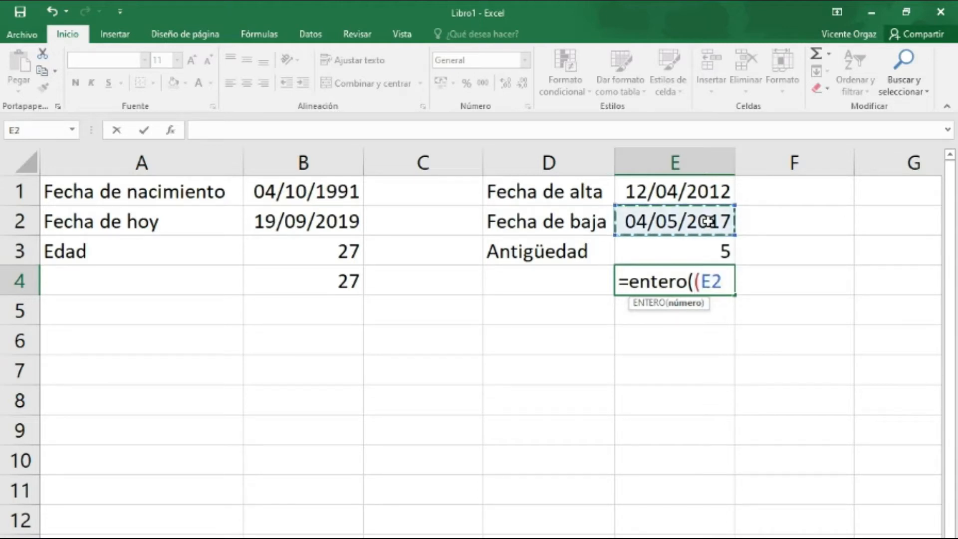
text(-)
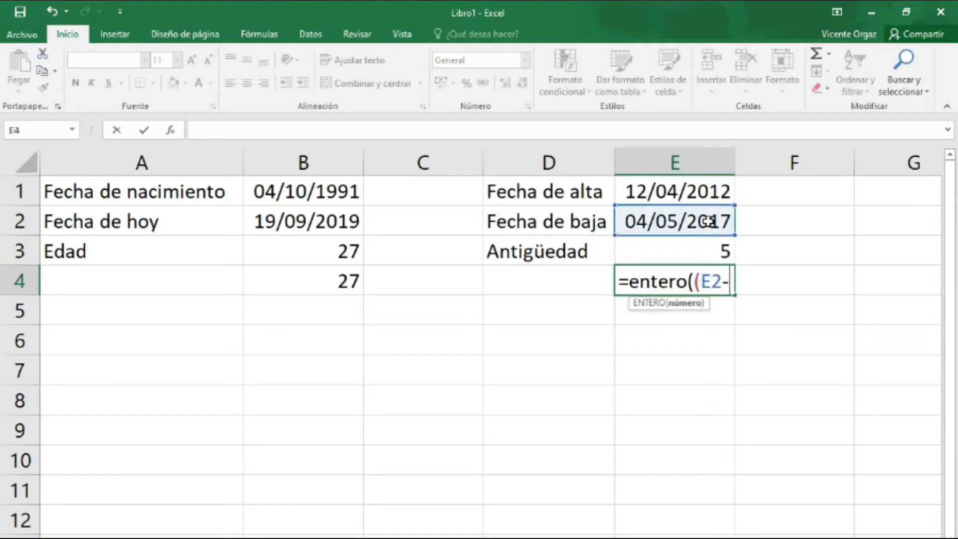
click(701, 192)
text())
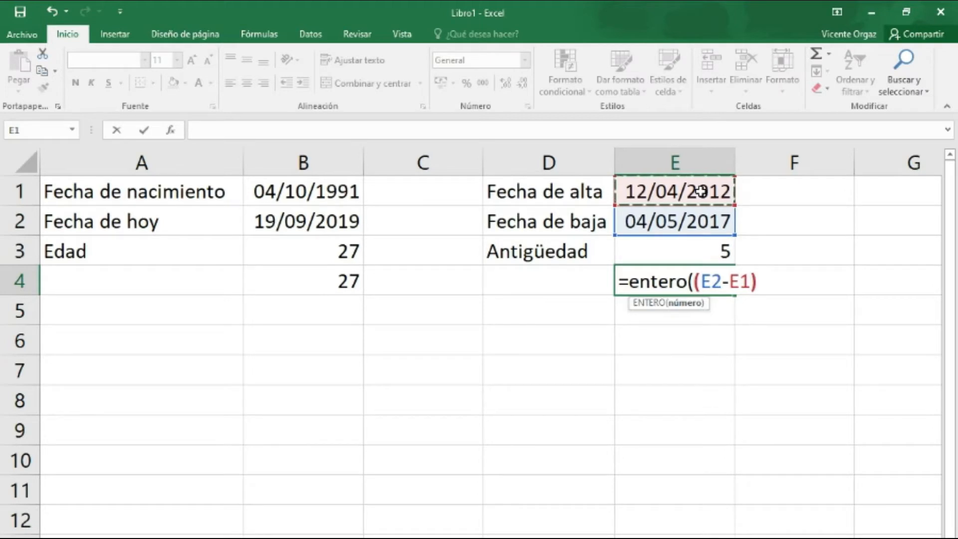
text(/)
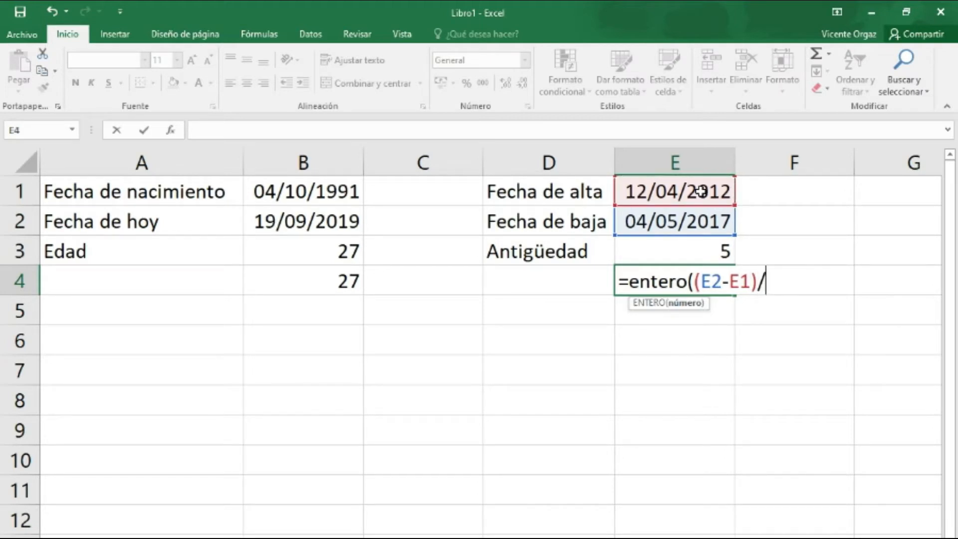
text(365,25))
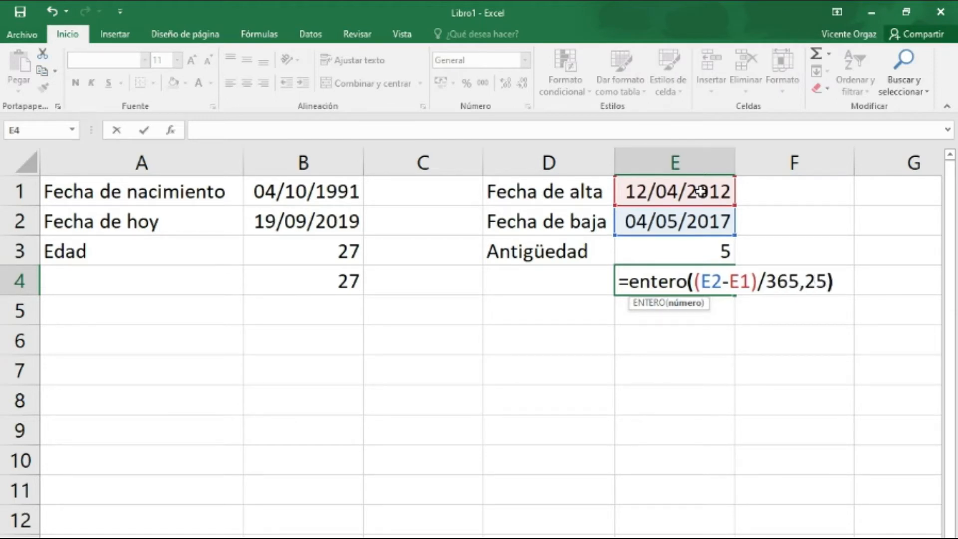
key(Return)
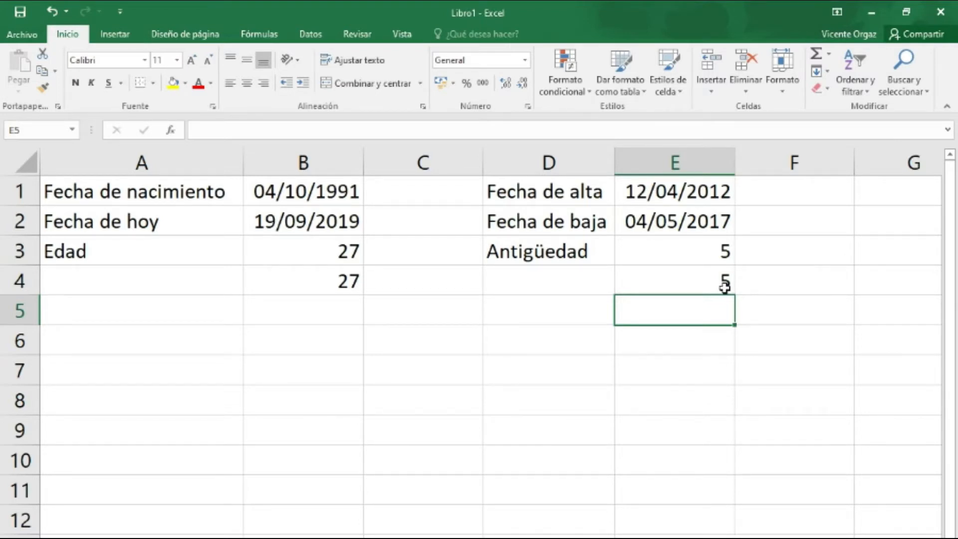
Review the arguments of the SIFECHA formula for Edad in B3 and leave the cell without editing it.
click(327, 253)
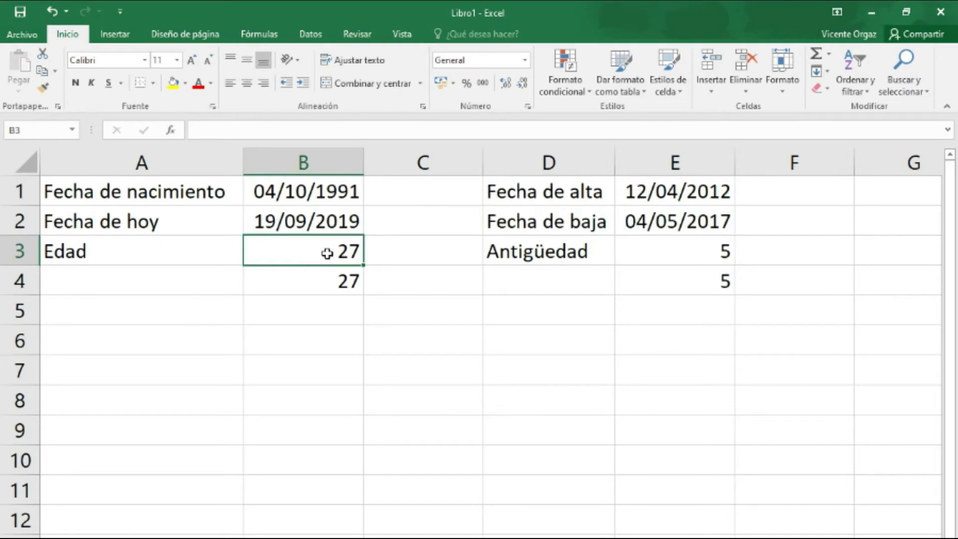
double_click(329, 252)
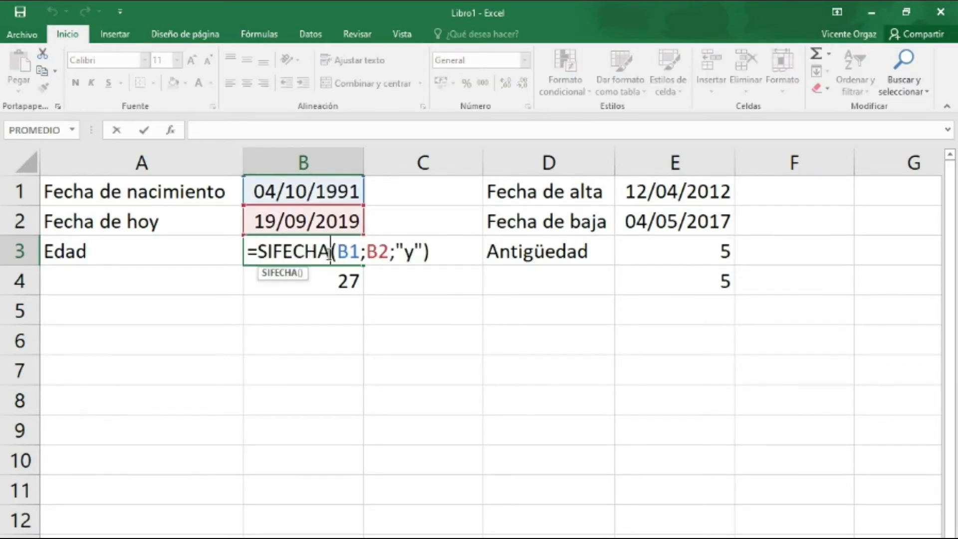
key(Escape)
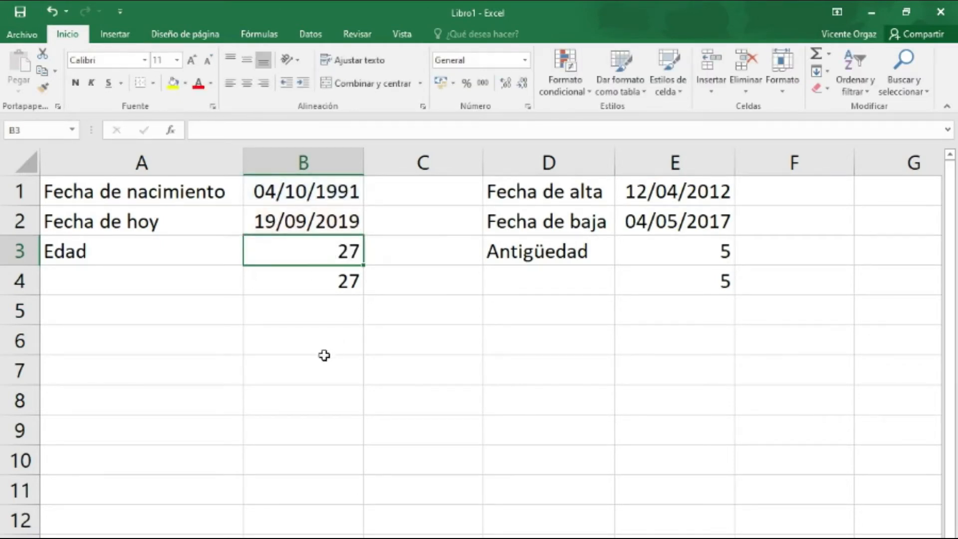
Start a syntax example in B7 with =SIFECHA( and FECHA INICIAL as the first argument.
click(278, 377)
text(=)
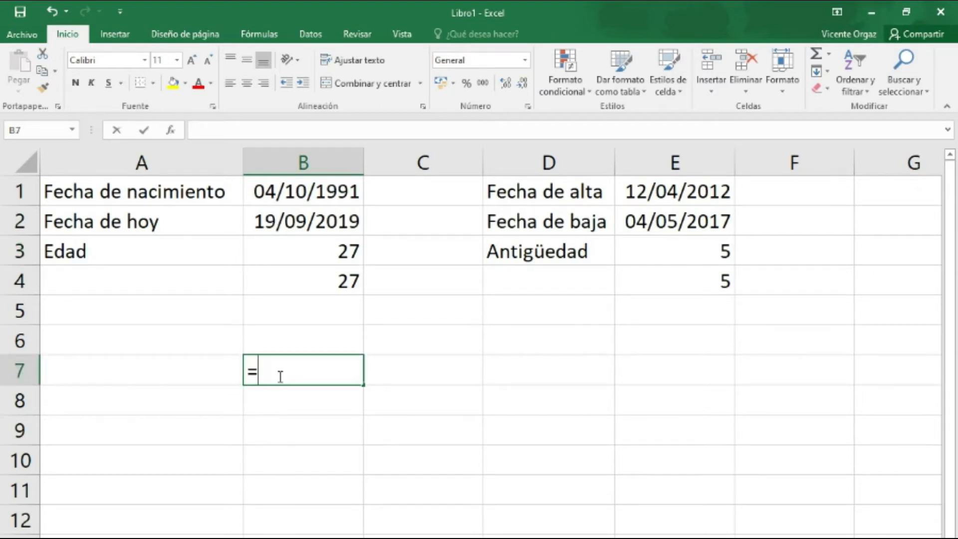
text(S)
key(BackSpace)
text(SIFECHA()
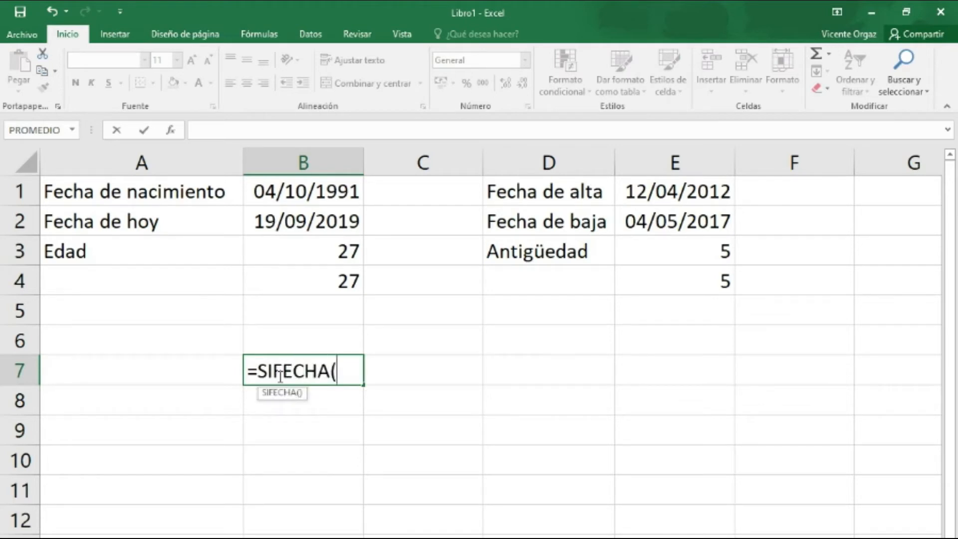
text(FE)
text(CHA)
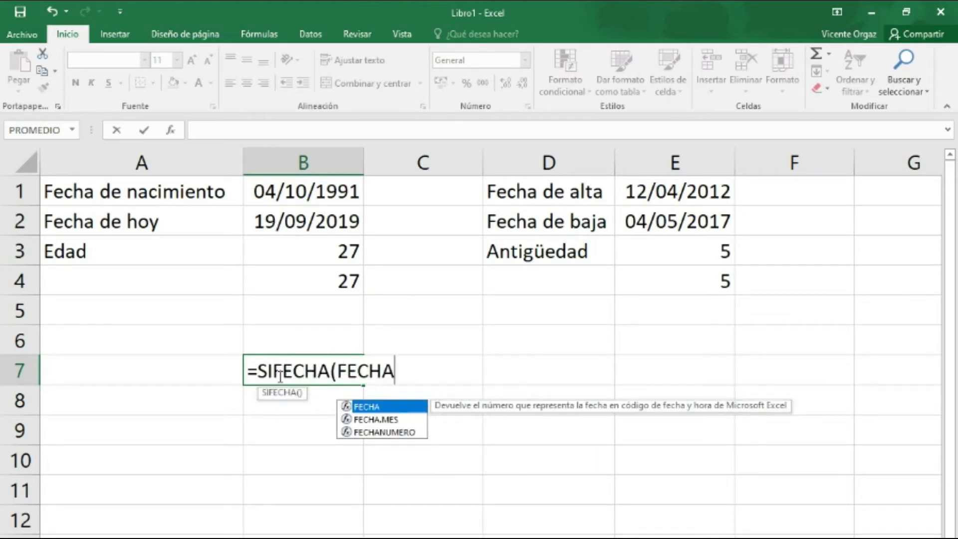
text( INICIA;)
key(BackSpace)
text(L)
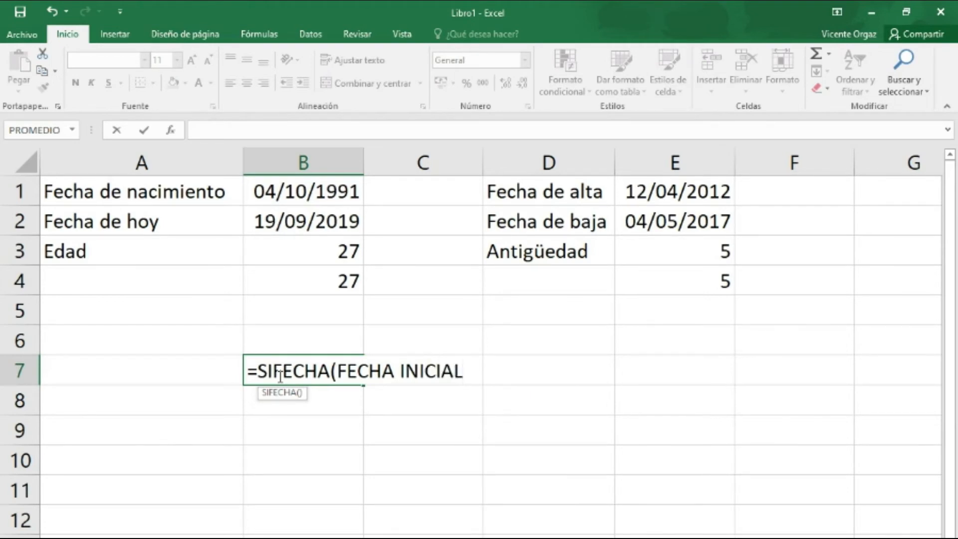
text(;)
Add FECHA FINAL as the second argument of the SIFECHA syntax example in B7, with semicolons as separators.
key(shift+space)
key(BackSpace)
key(BackSpace)
key(BackSpace)
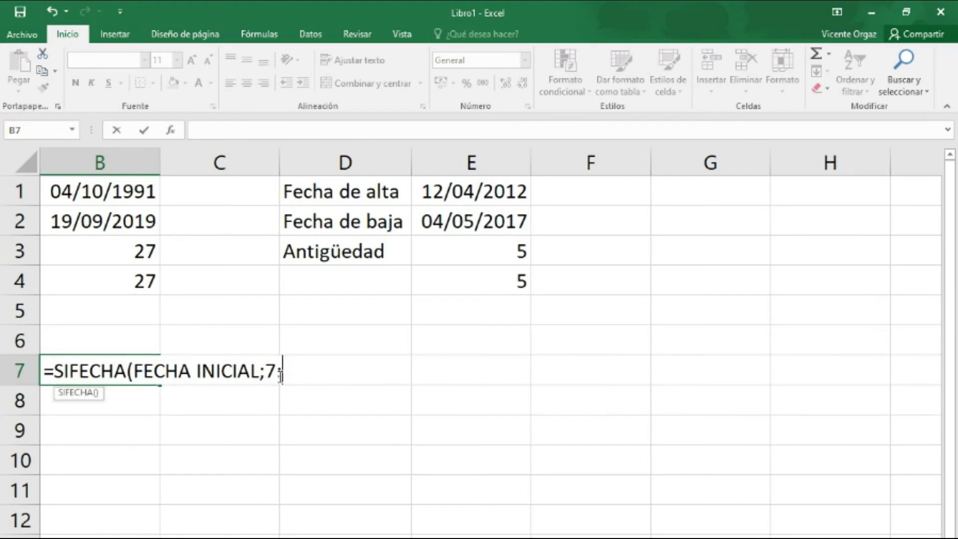
text(FECHA)
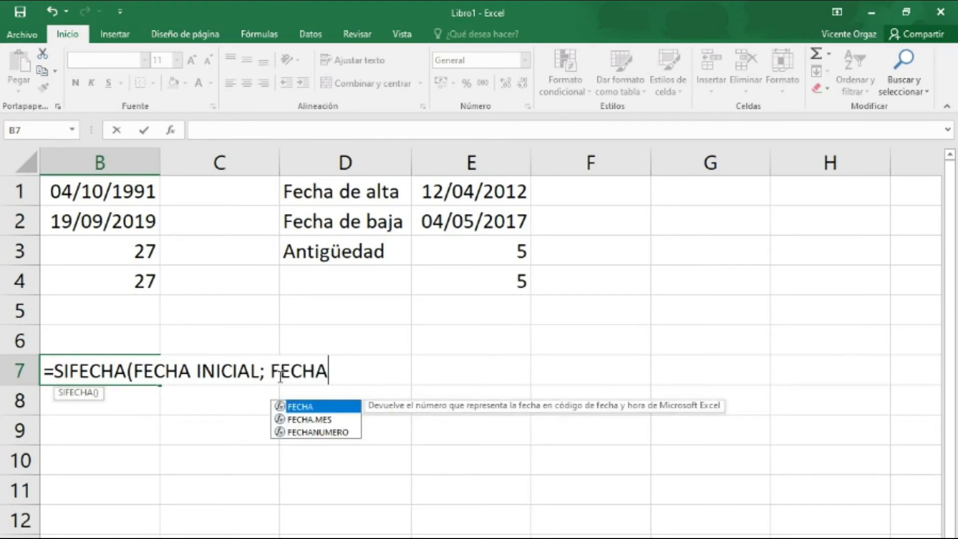
text( FINAL)
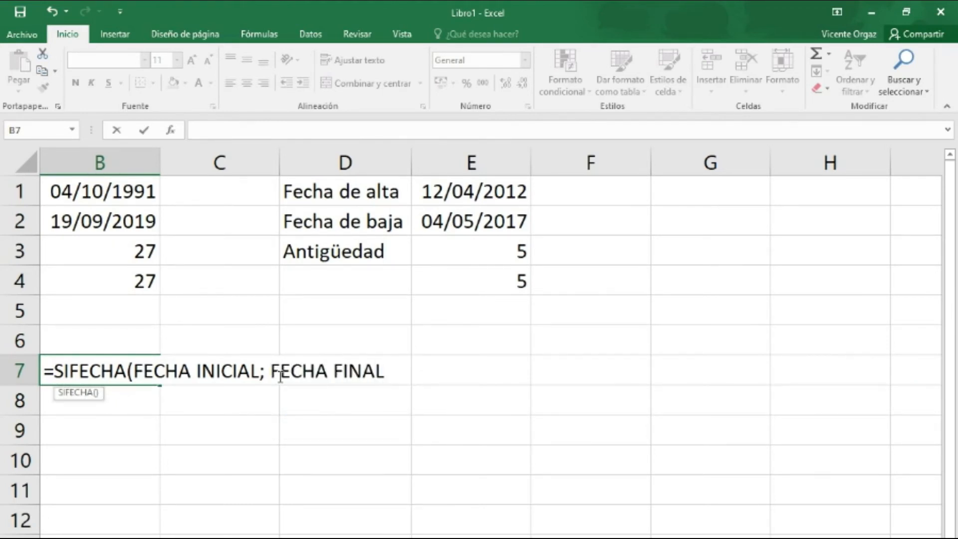
text(;MODIFIA)
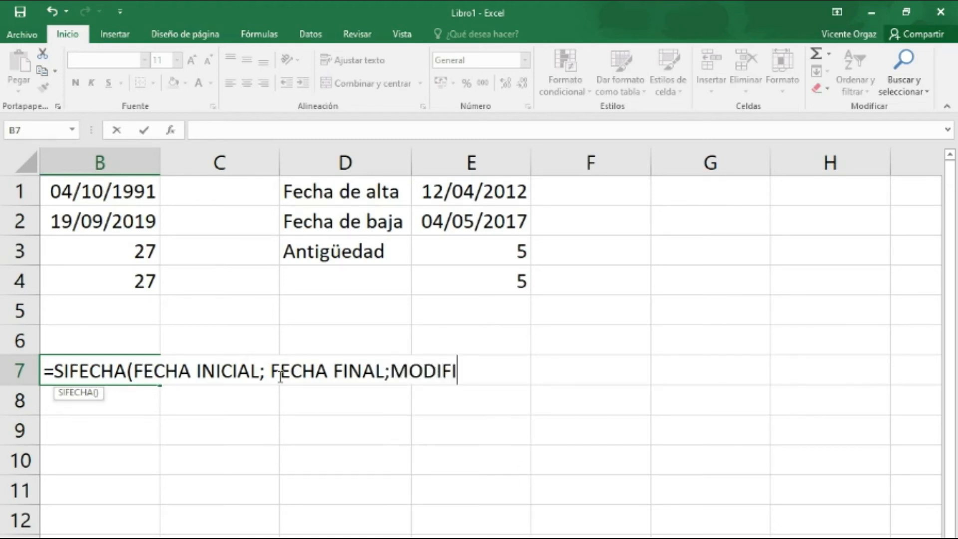
Complete the SIFECHA syntax example in B7 with MODIFICADOR as the third argument and a closing parenthesis.
key(BackSpace)
text(CADOR))
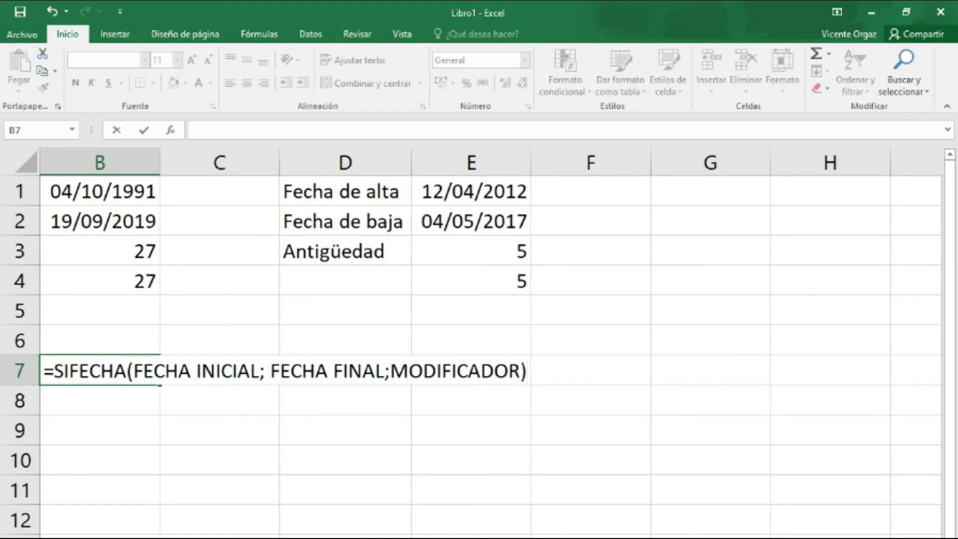
Replace the MODIFICADOR placeholder in the B7 syntax example with "Y".
scroll(491, 342, left, 1)
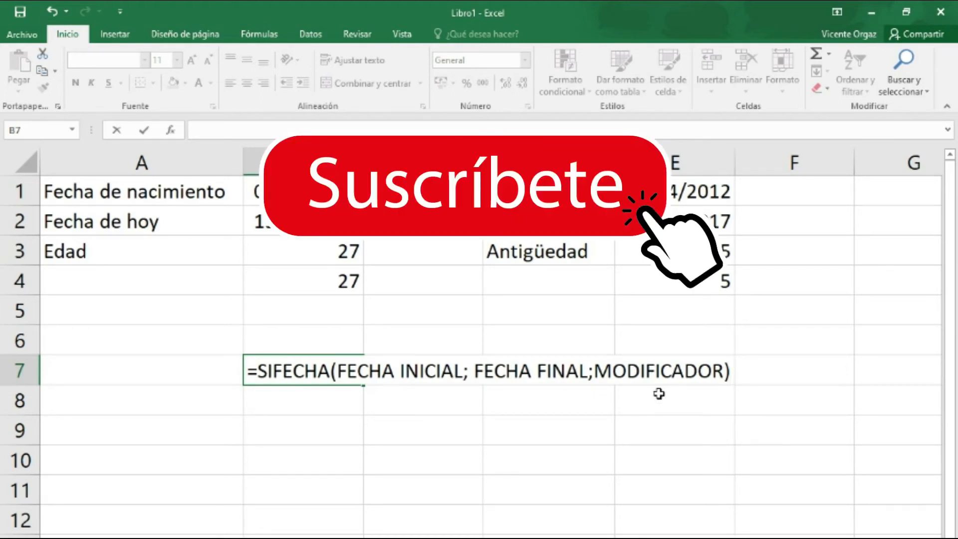
drag(594, 372, 723, 374)
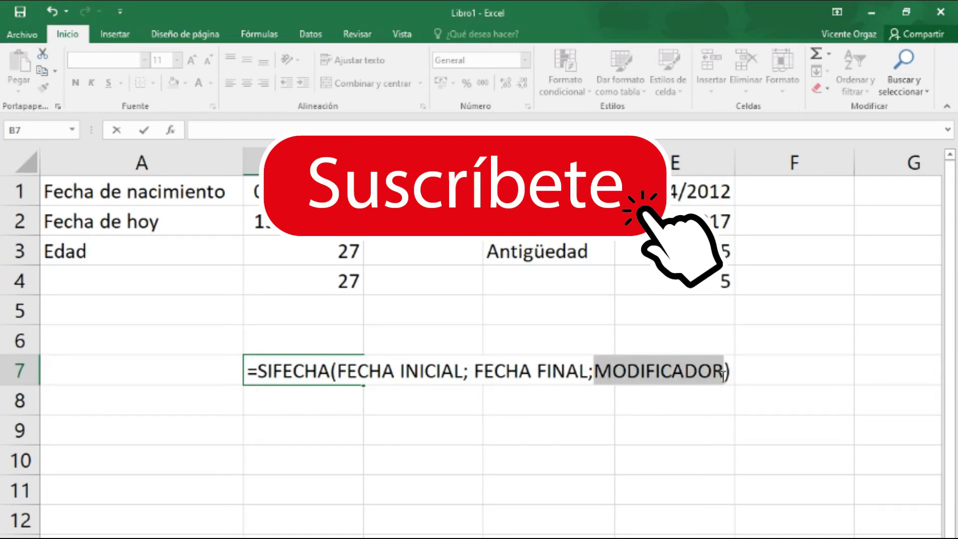
text("Y")
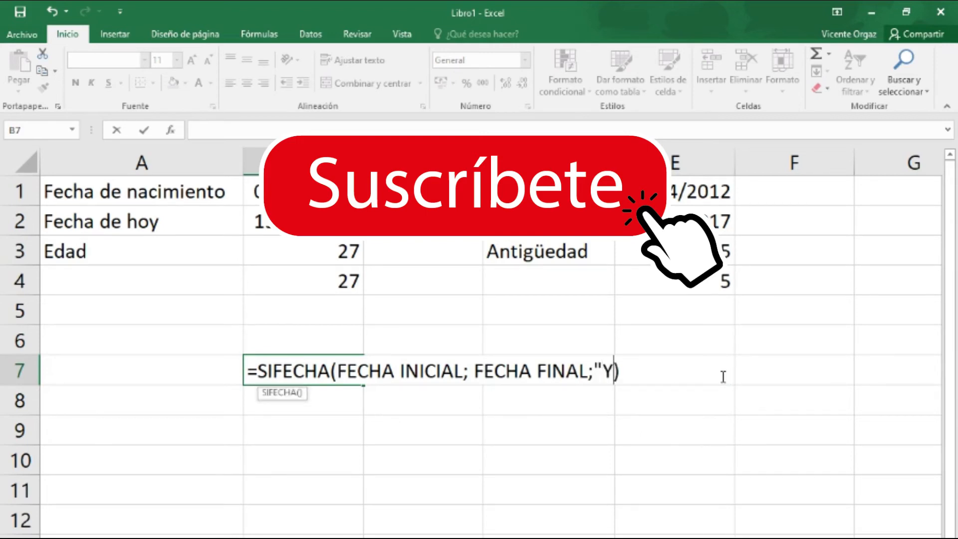